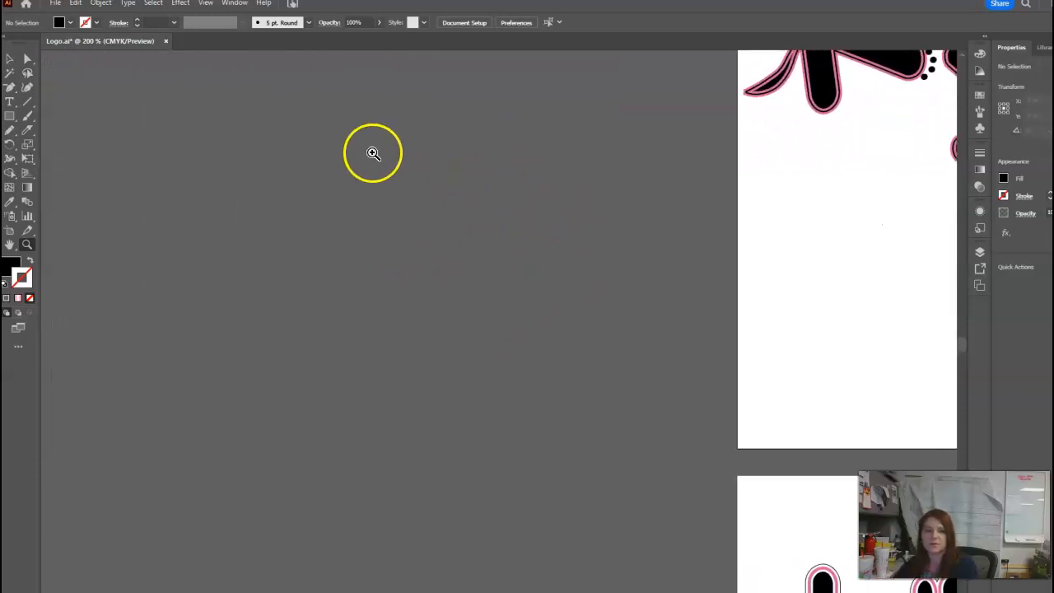
Switch to the browser window with the amusement park icons image results.
key(alt+Tab)
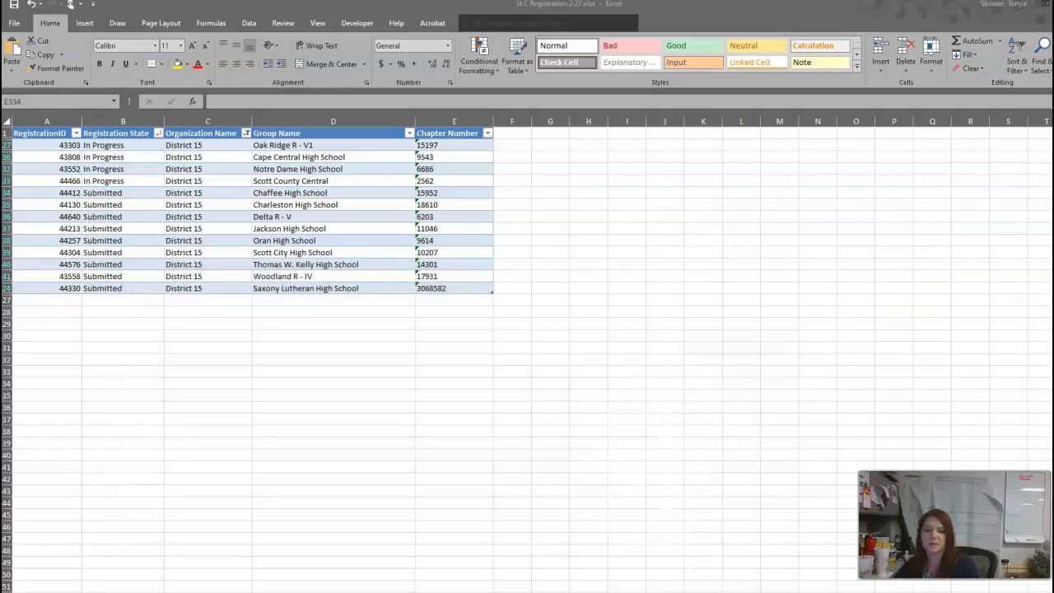
key(alt+Tab)
mouse_move(244, 591)
click(308, 573)
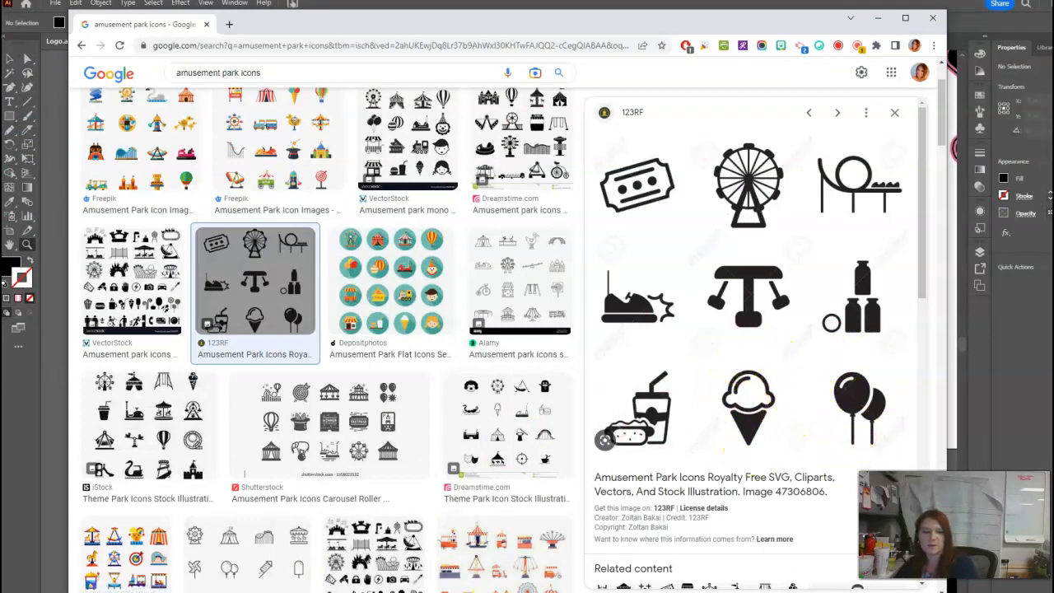
Capture a screen snip of the two-balloon icon in the enlarged icon preview.
key(super+shift+s)
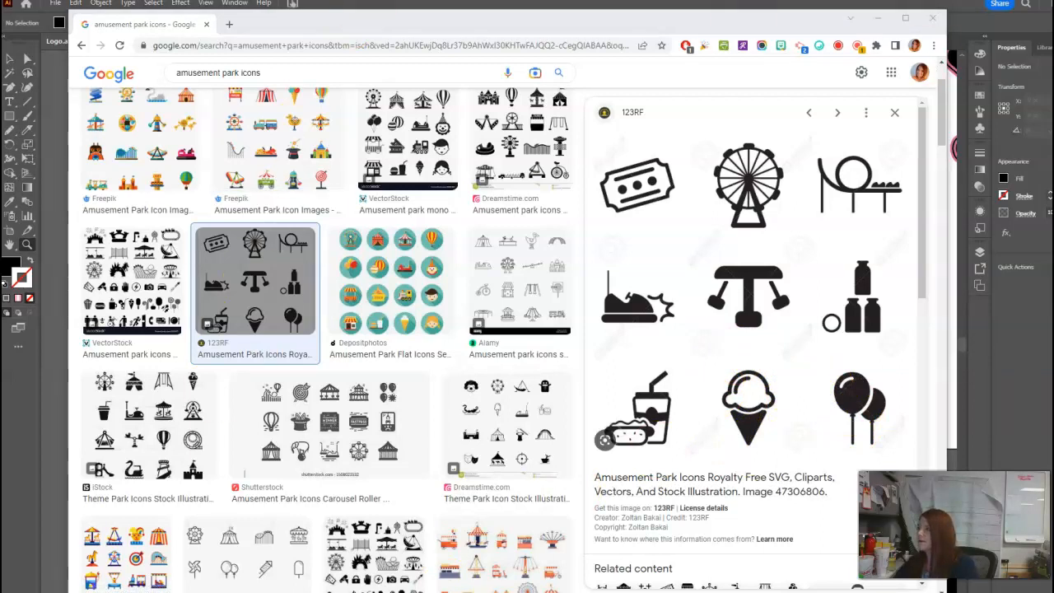
click(736, 71)
drag(821, 349, 889, 445)
click(940, 280)
Return to the Logo.ai document in Illustrator and paste the captured balloon image in front.
click(975, 33)
click(75, 3)
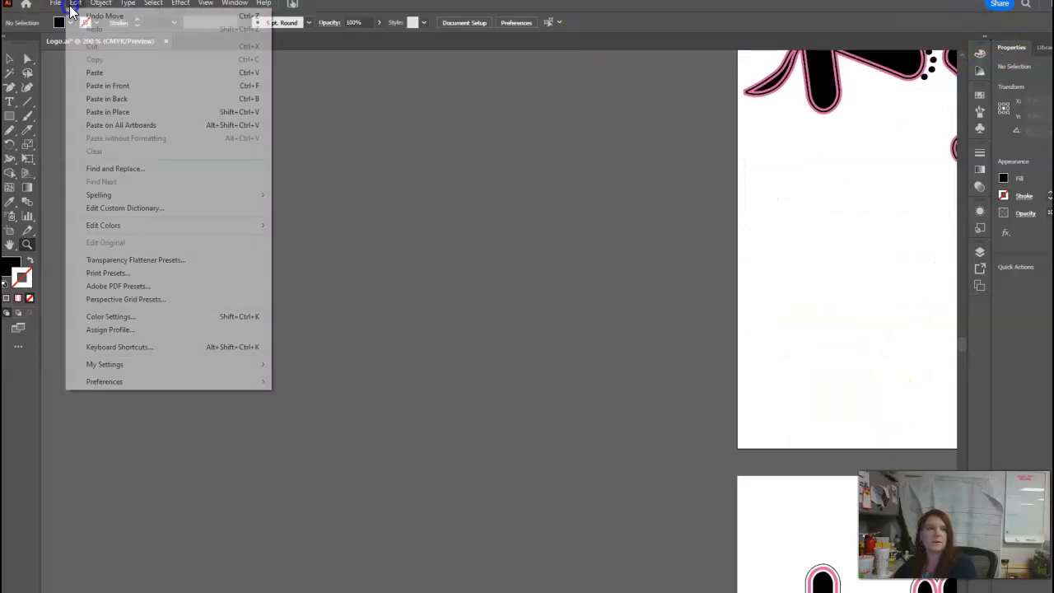
click(125, 85)
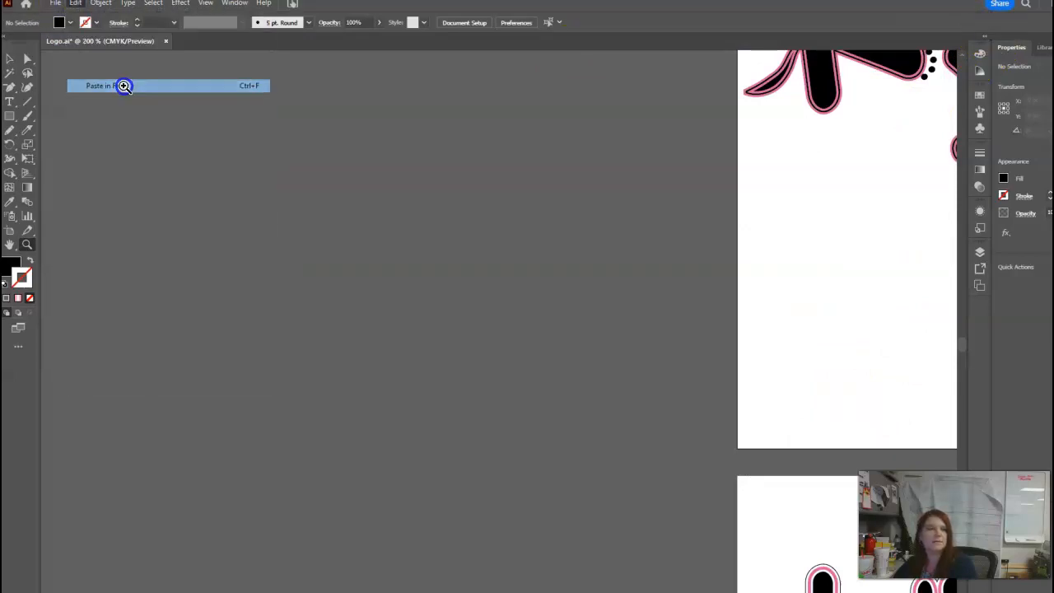
Paste the captured balloon image onto the artboard holding the Kitty Kitty Fun Park logo drafts.
drag(680, 456, 430, 408)
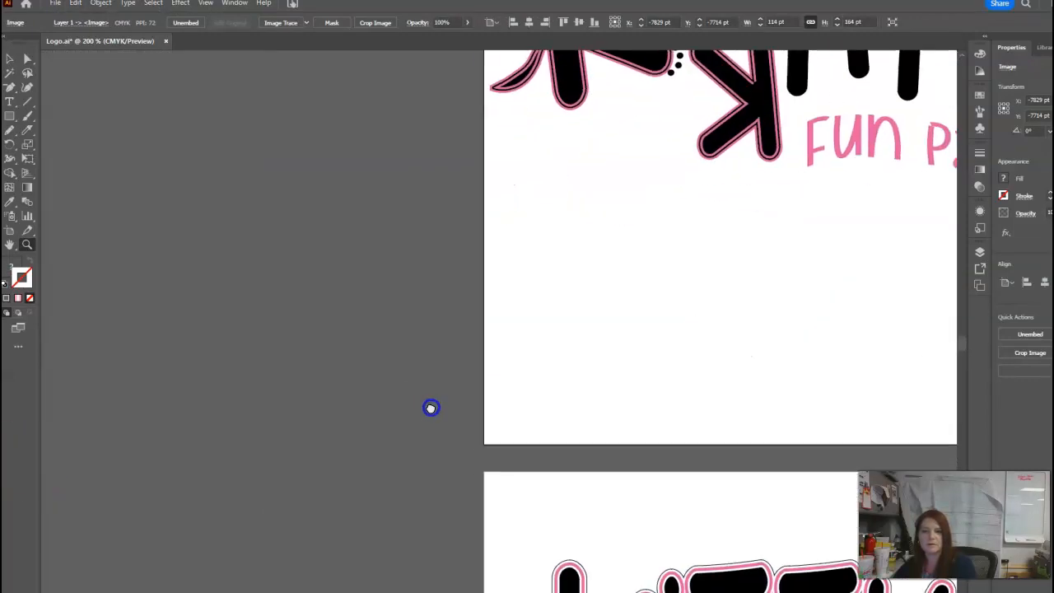
key(ctrl+1)
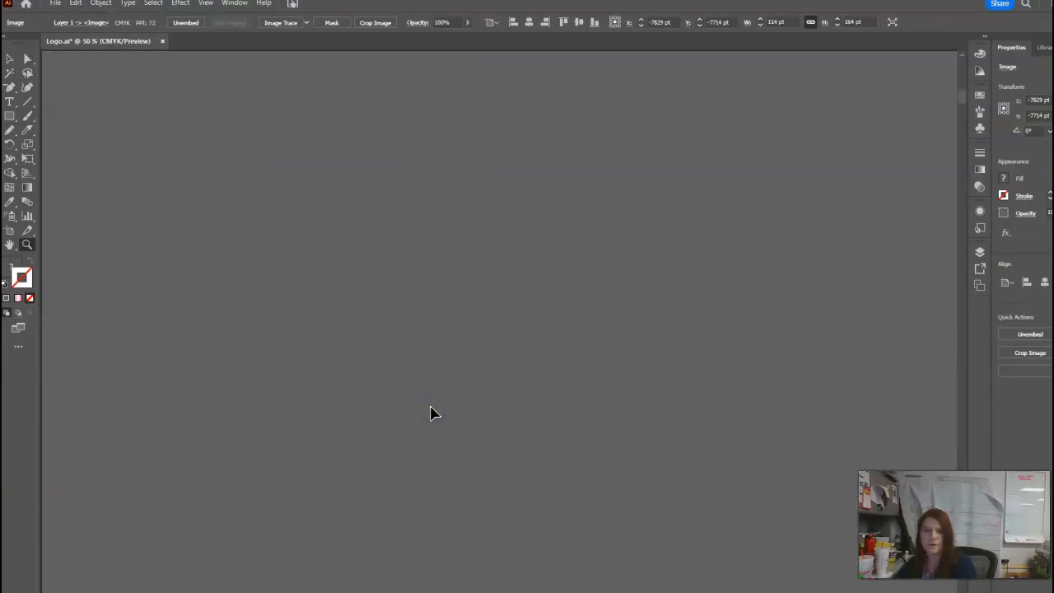
key(ctrl+0)
scroll(430, 406, down, 5)
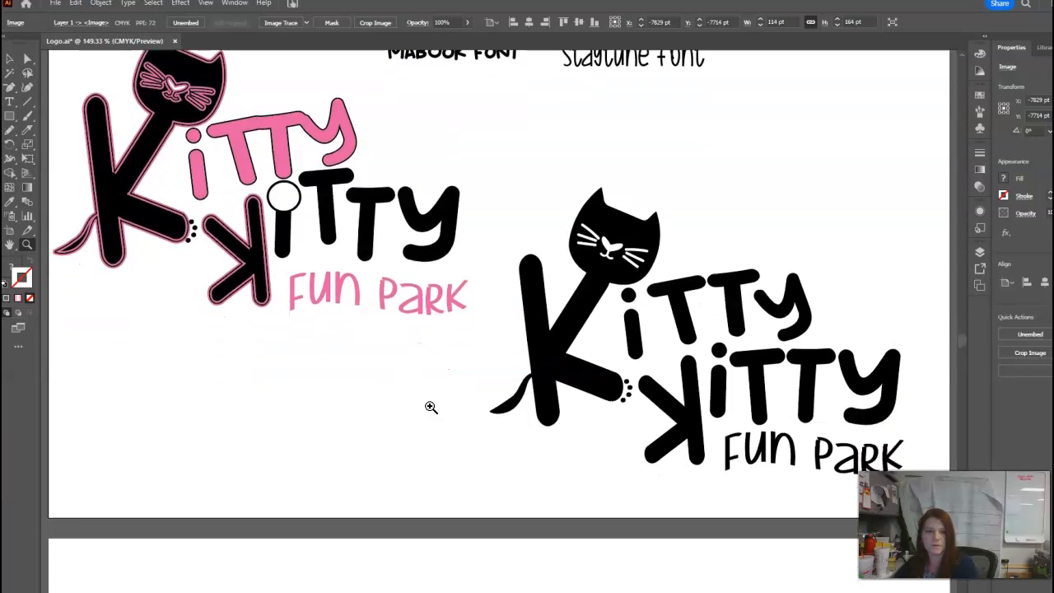
scroll(430, 407, down, 5)
scroll(466, 437, up, 6)
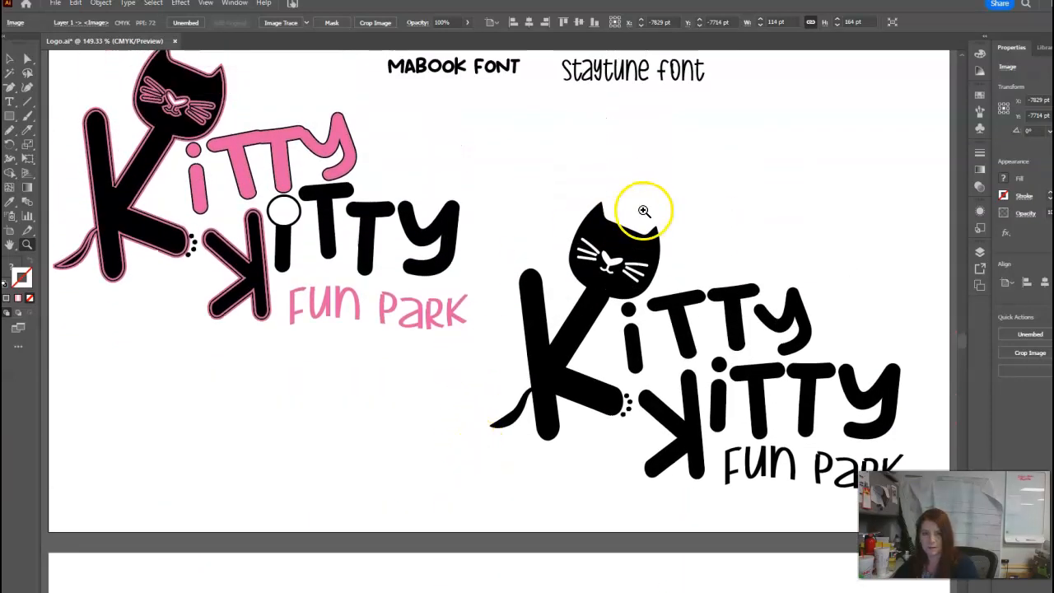
key(ctrl+v)
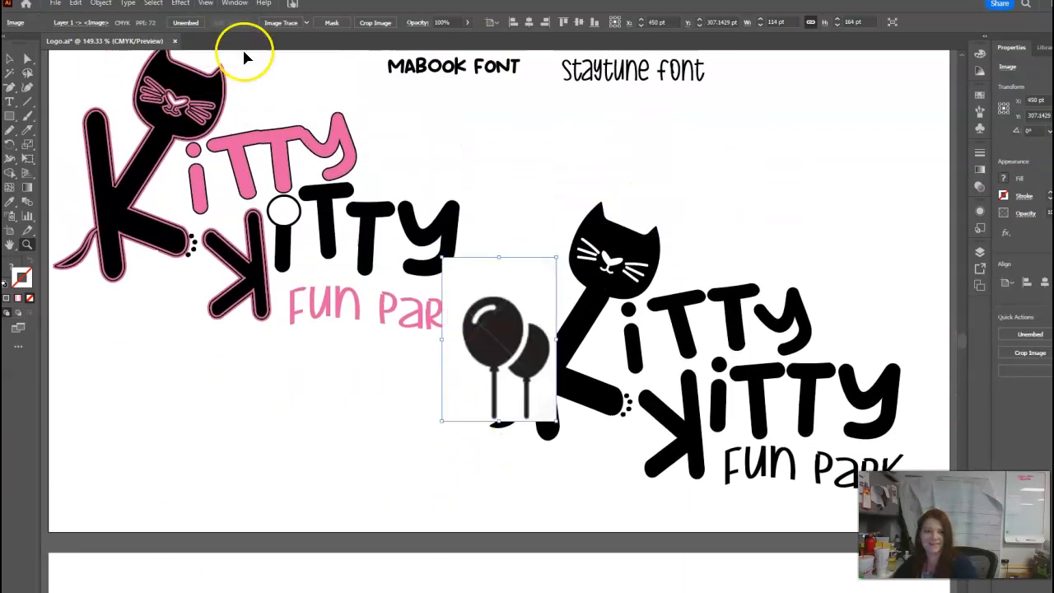
Move the pasted balloon image off the artboard onto the empty canvas beside the logo drafts.
click(10, 59)
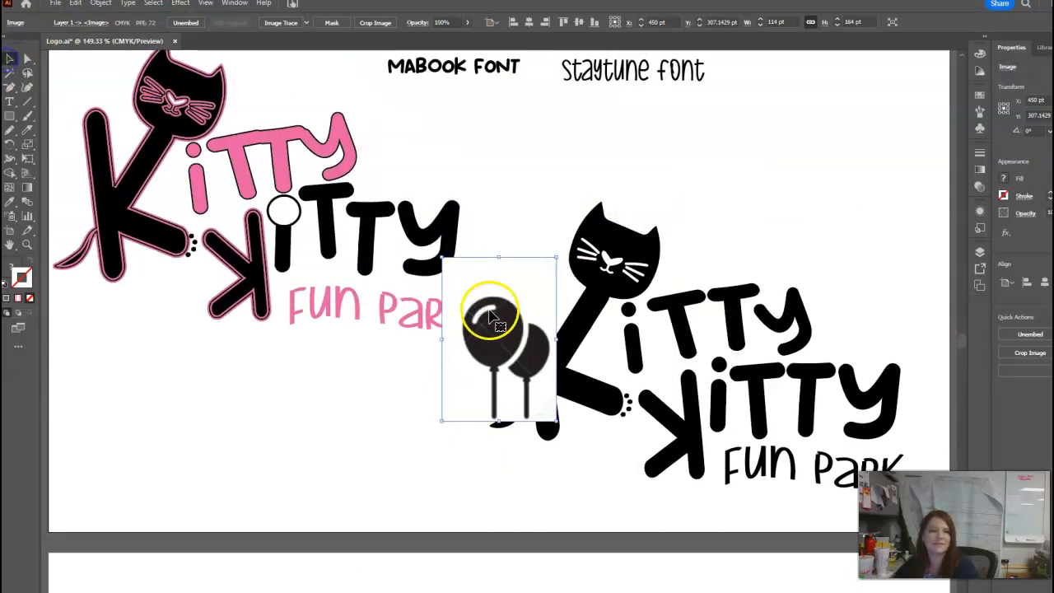
drag(490, 309, 151, 371)
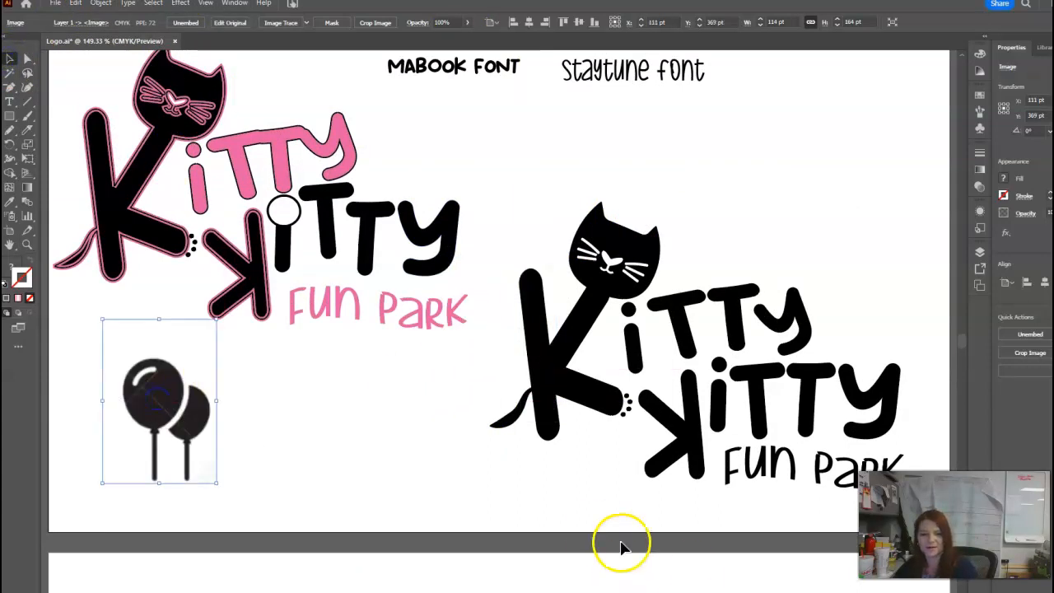
key(ctrl+minus)
key(ctrl+minus)
key(ctrl+minus)
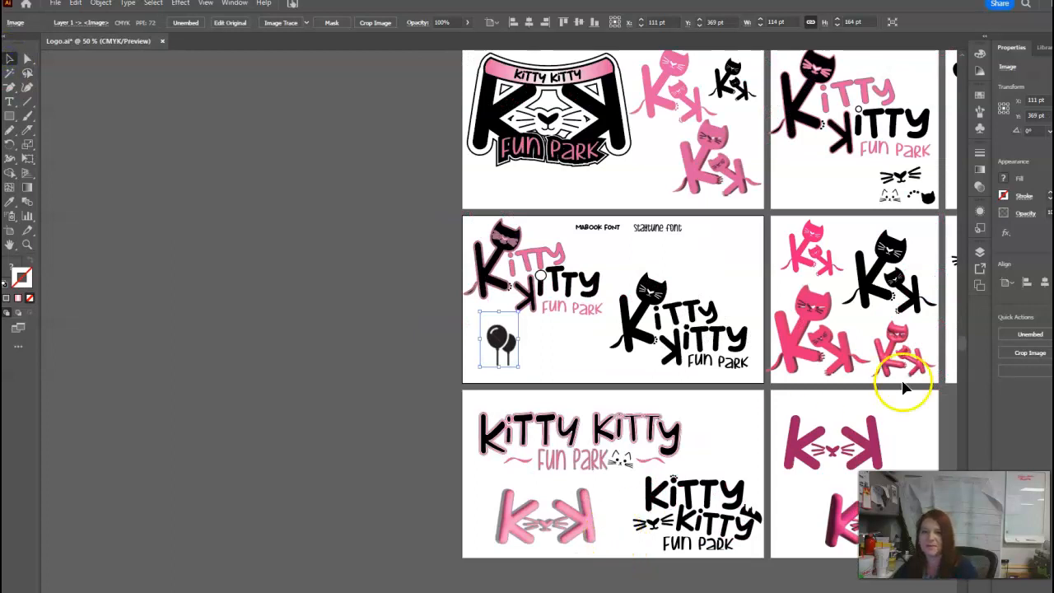
drag(522, 337, 378, 264)
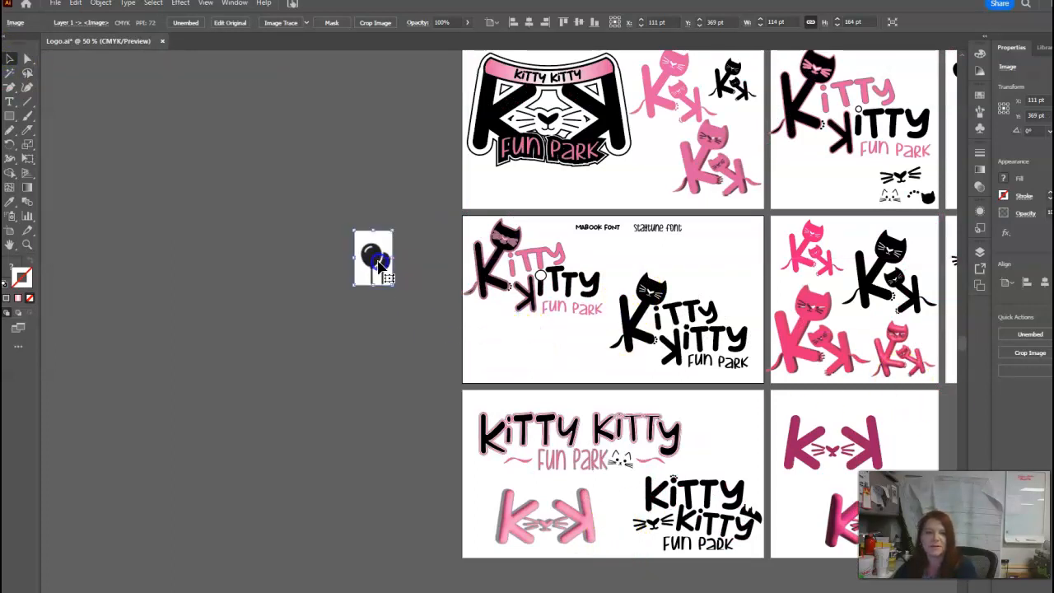
Image Trace the balloon picture with the Silhouettes preset.
key(ctrl+plus)
key(ctrl+plus)
key(ctrl+plus)
key(ctrl+plus)
key(ctrl+plus)
key(ctrl+plus)
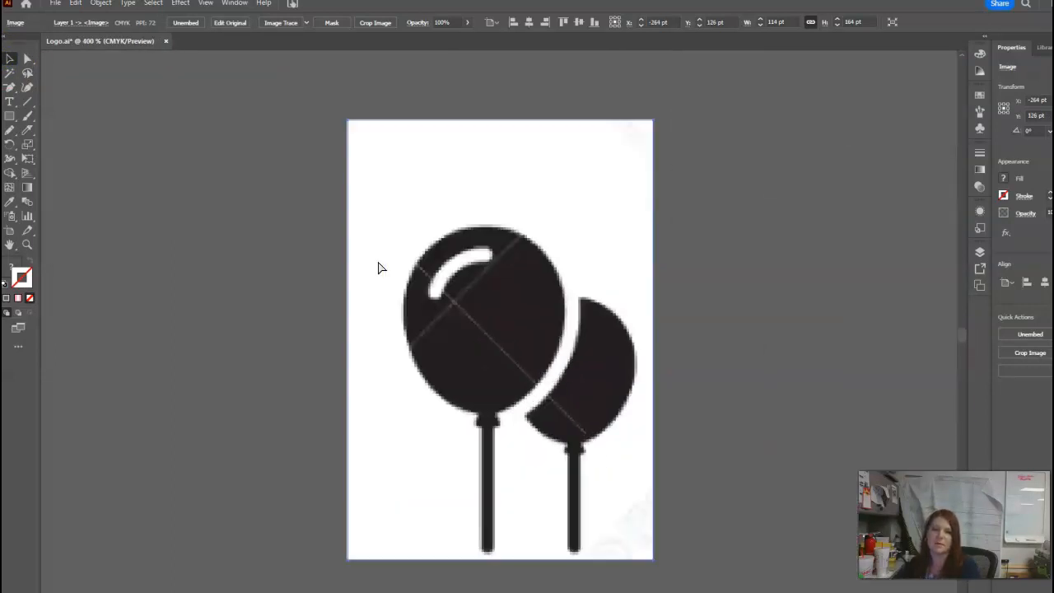
key(ctrl+plus)
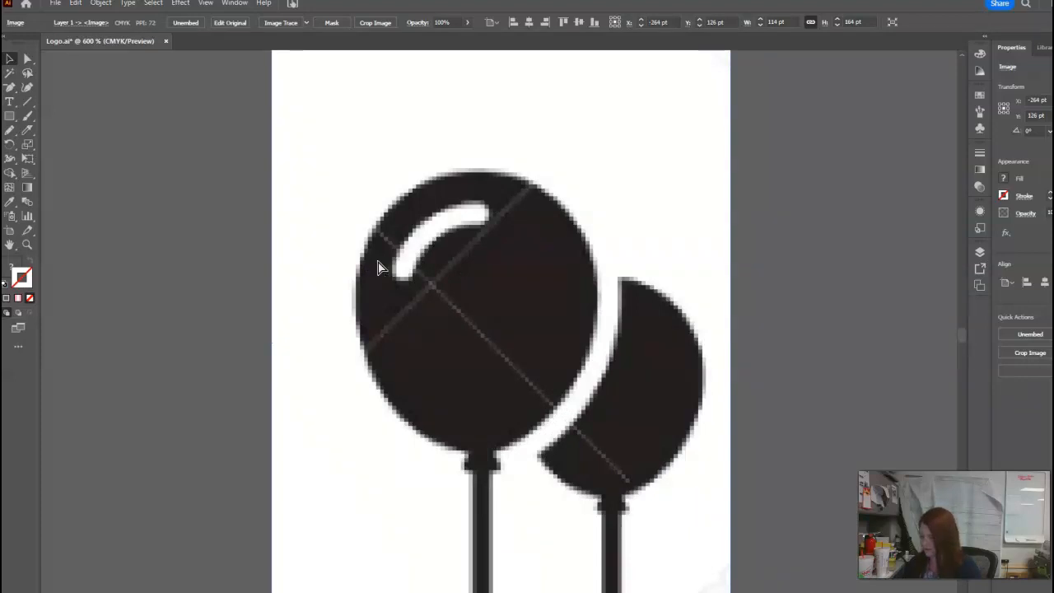
key(ctrl+minus)
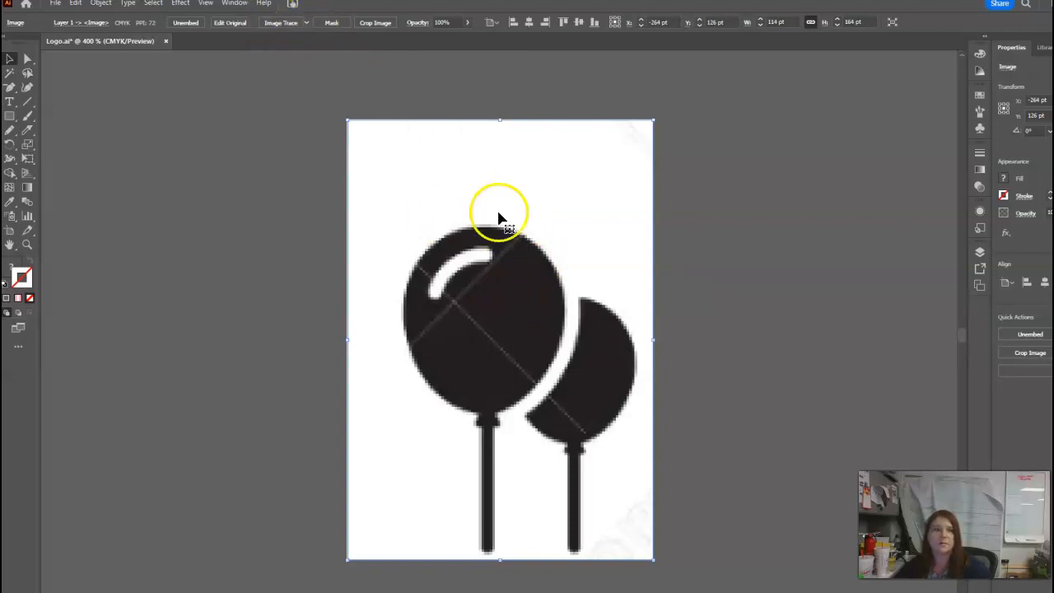
click(266, 207)
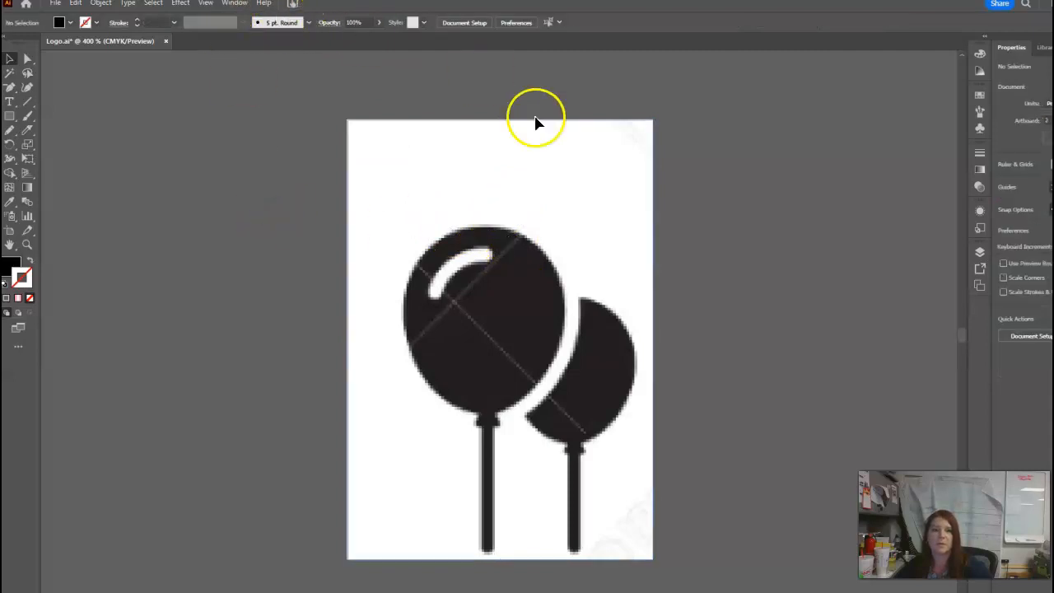
click(579, 250)
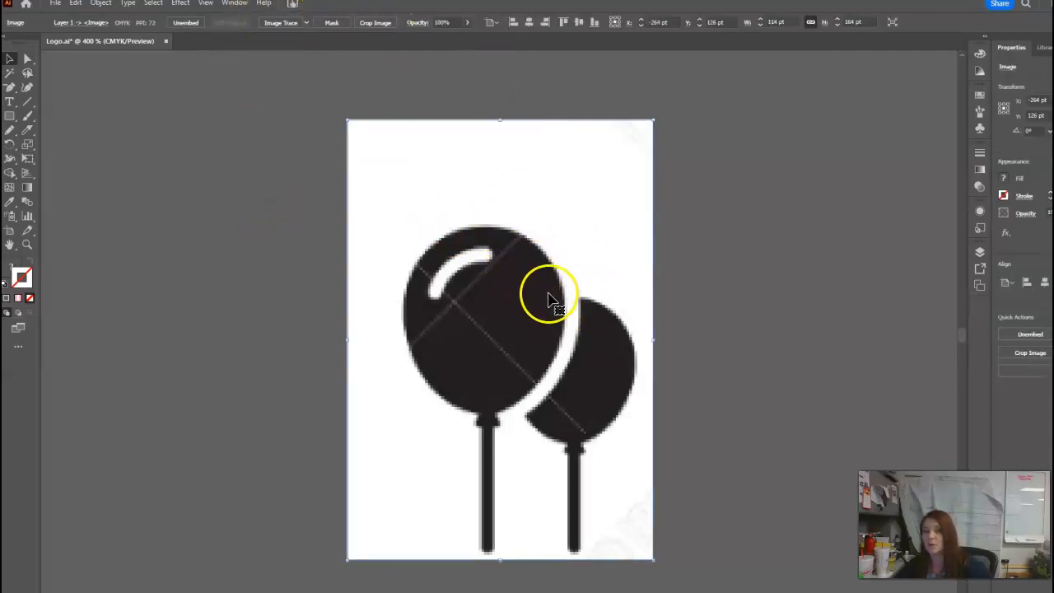
click(307, 24)
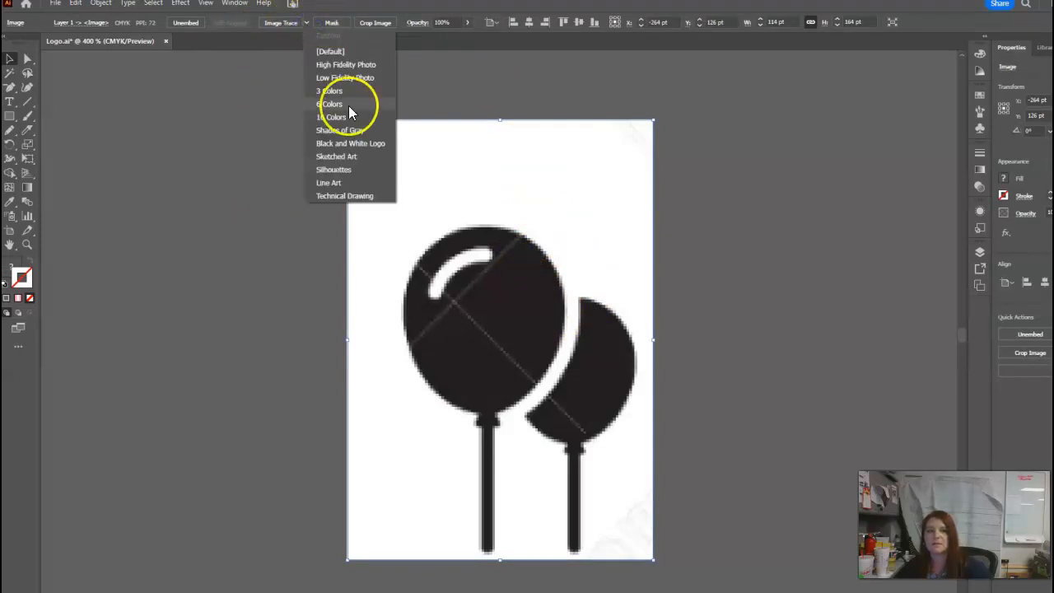
click(336, 172)
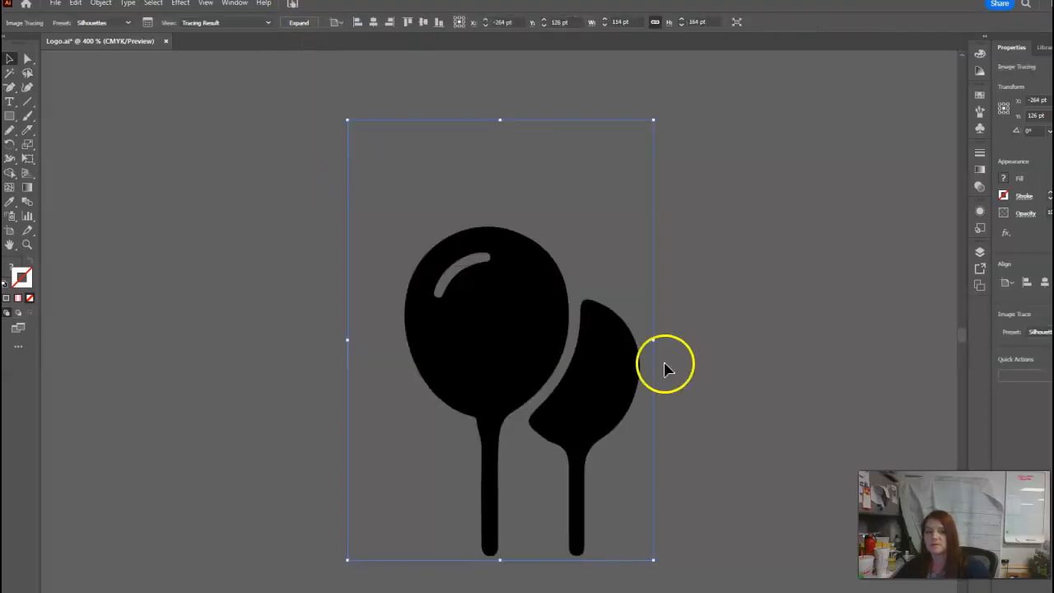
Show the advanced Image Trace settings beside the balloons and set Threshold to 235, Paths to 28% and Corners to 36%.
click(148, 24)
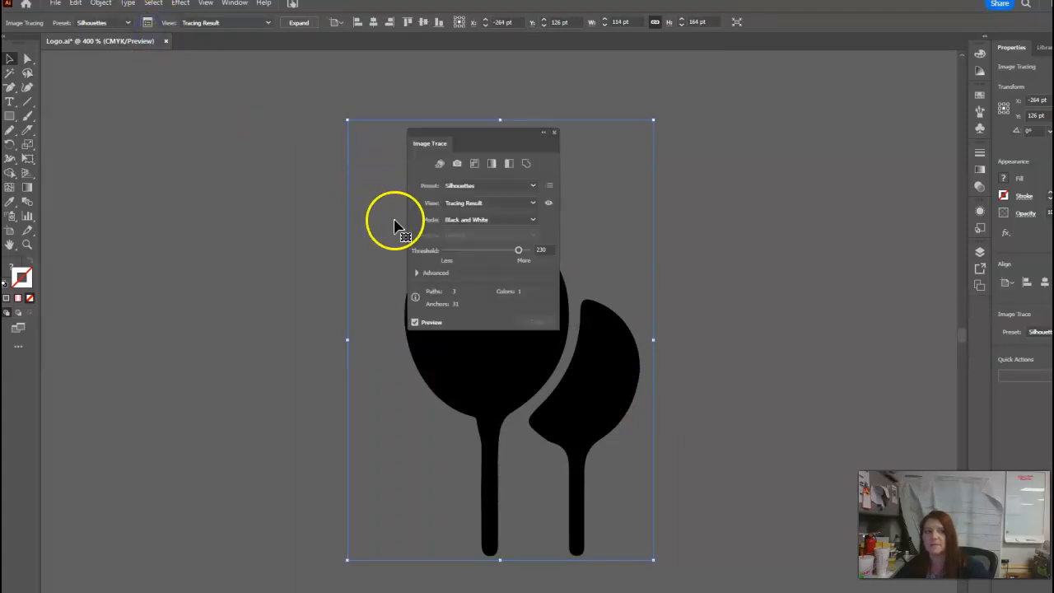
drag(518, 136, 778, 165)
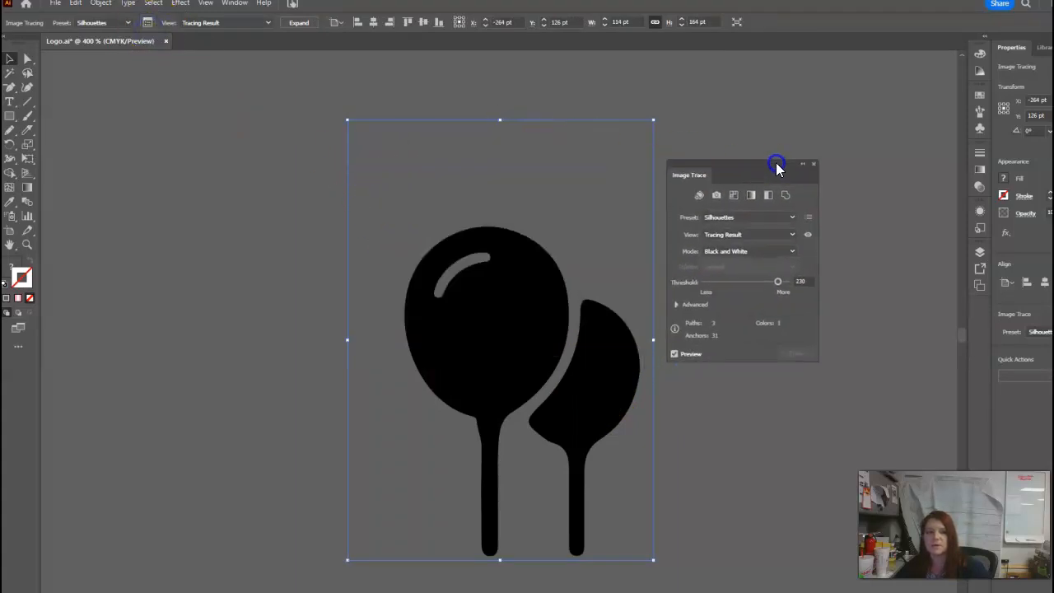
mouse_move(776, 282)
mouse_down()
mouse_move(717, 284)
mouse_move(779, 282)
mouse_up()
click(676, 305)
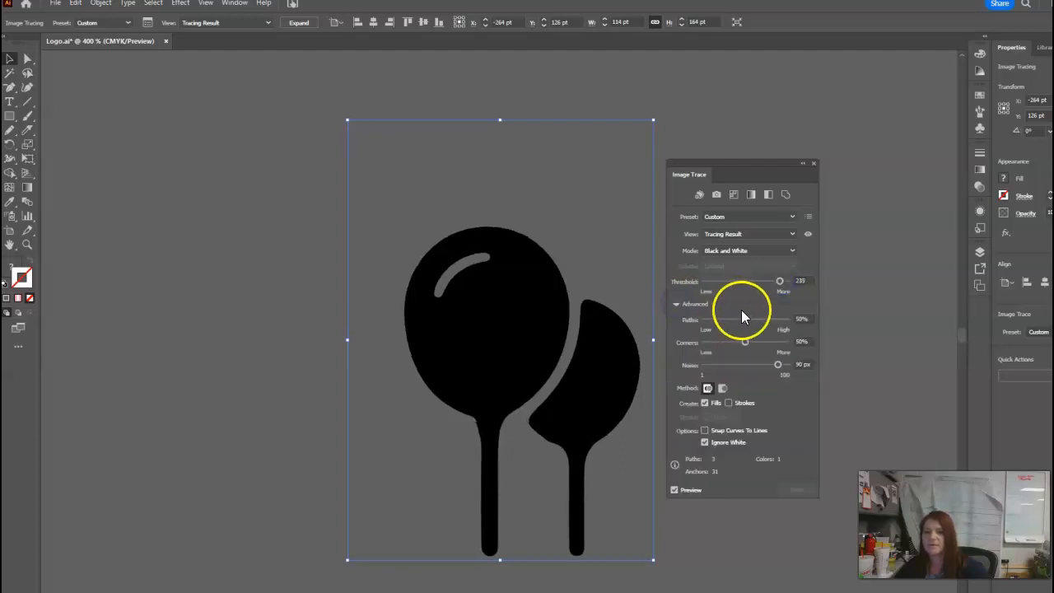
drag(745, 321, 757, 319)
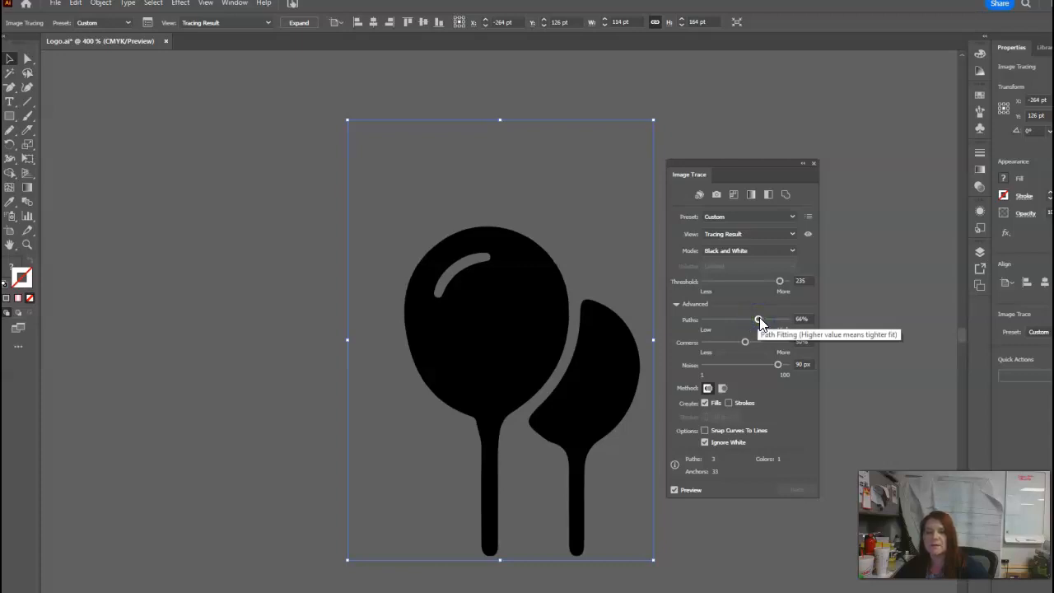
drag(758, 319, 734, 320)
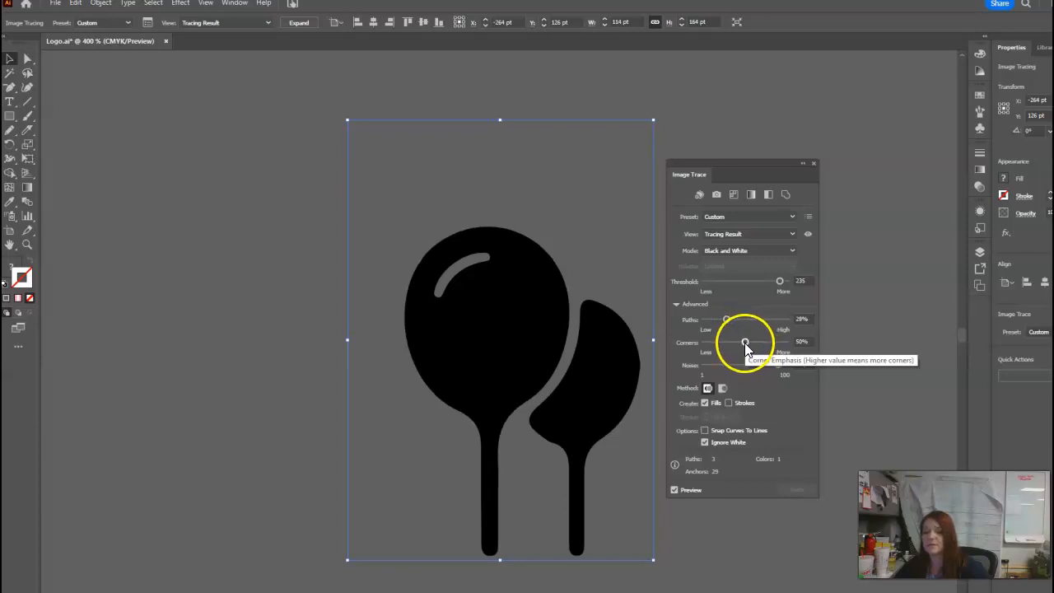
drag(745, 342, 733, 343)
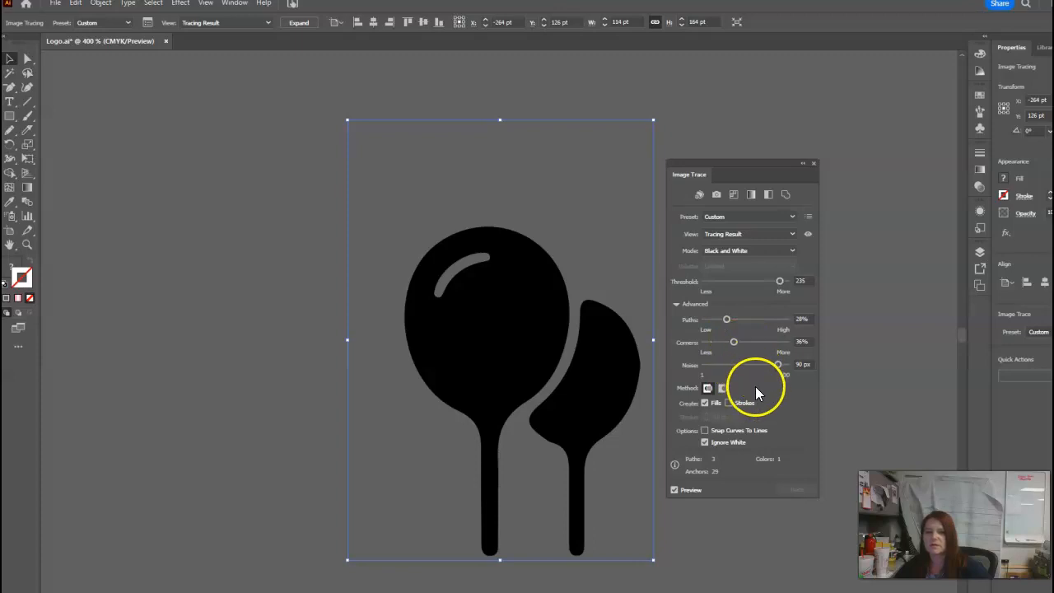
Change the balloon tracing preset to 3 Colors.
click(268, 22)
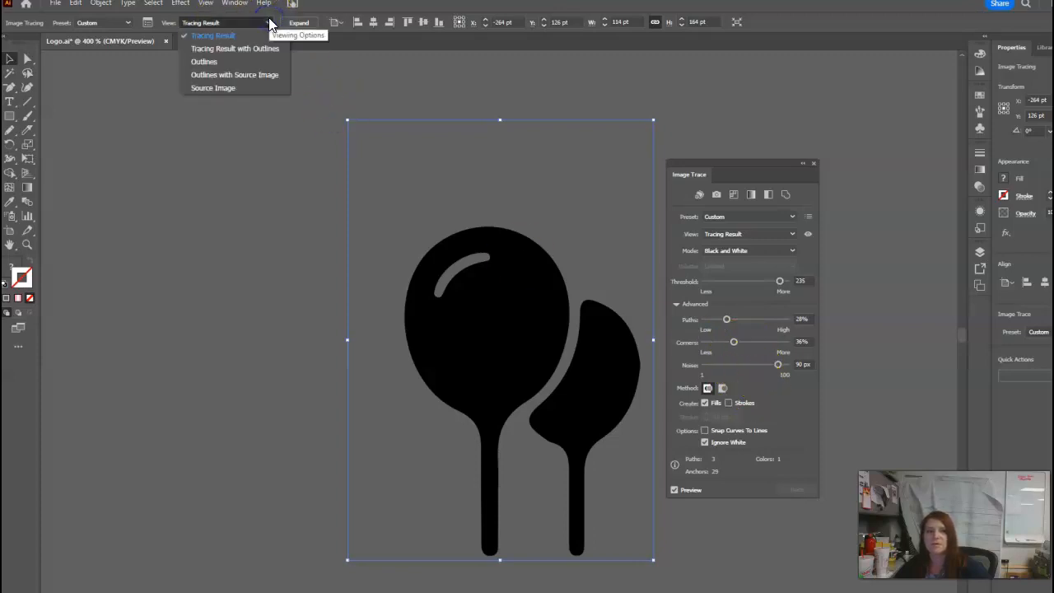
click(130, 22)
click(130, 22)
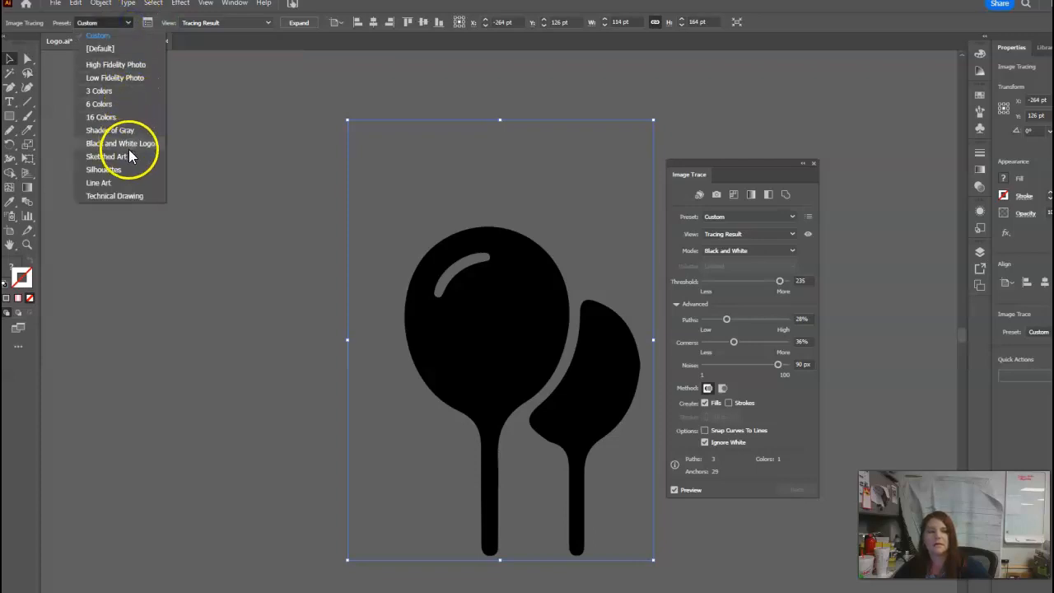
click(115, 92)
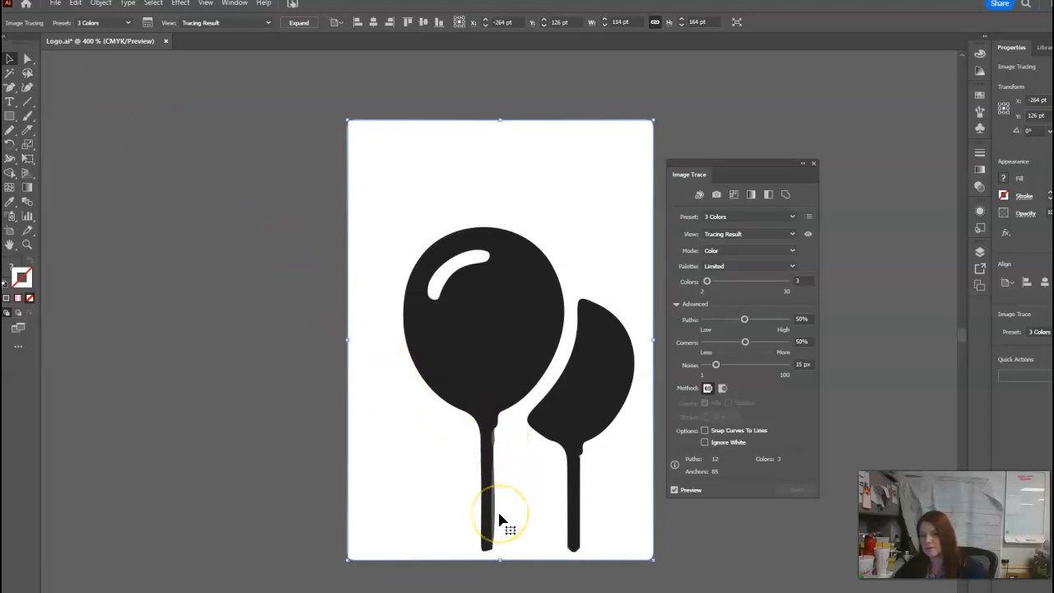
Apply the Black and White Logo tracing preset and set Threshold to 168, Paths to 28%, Corners to 47% and Noise to 28 px.
click(129, 26)
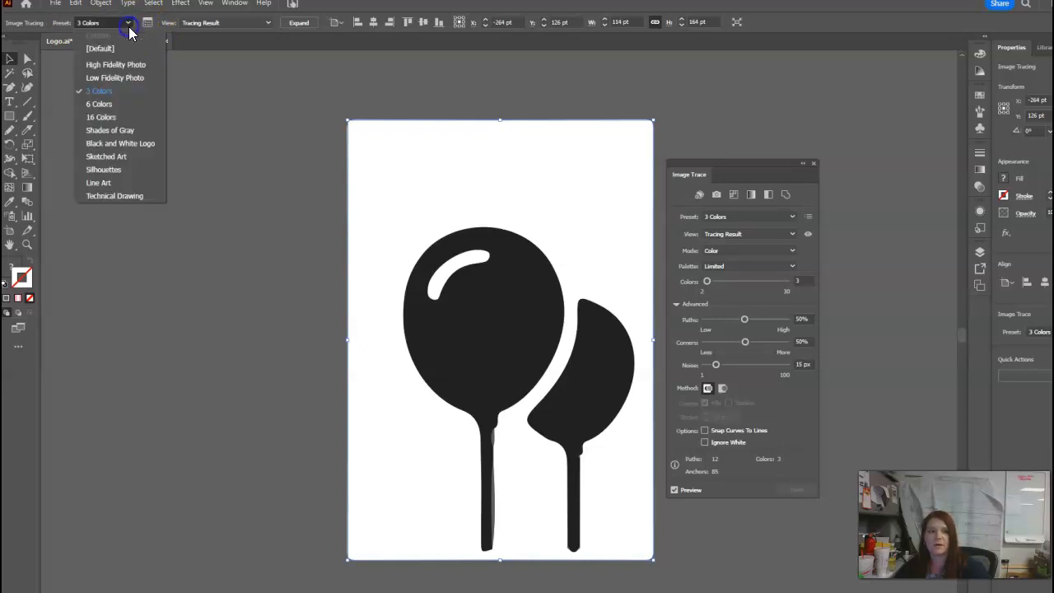
click(149, 145)
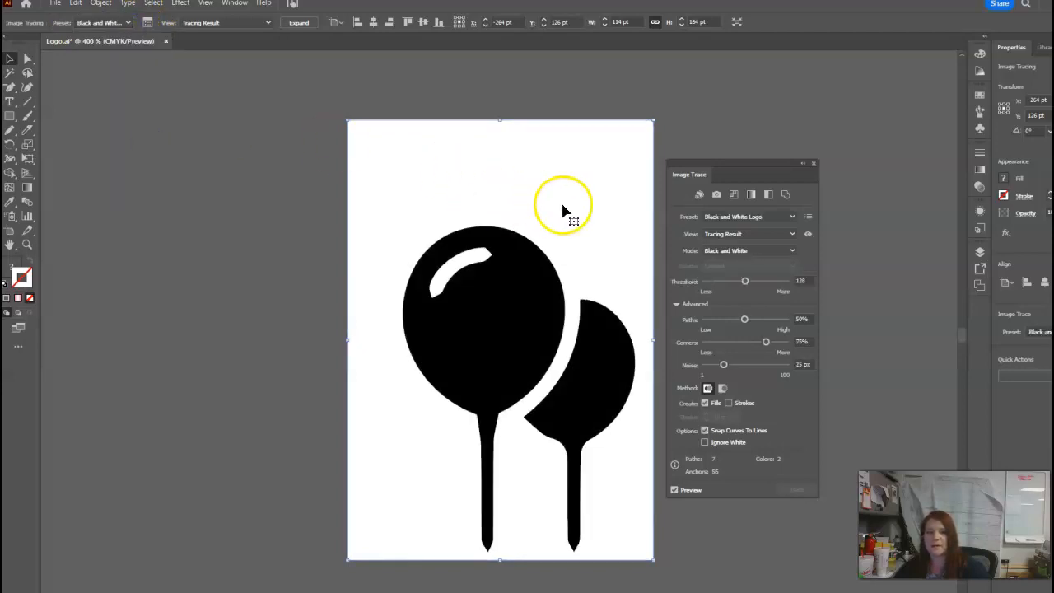
mouse_move(746, 282)
mouse_down()
mouse_move(732, 284)
mouse_move(757, 283)
mouse_up()
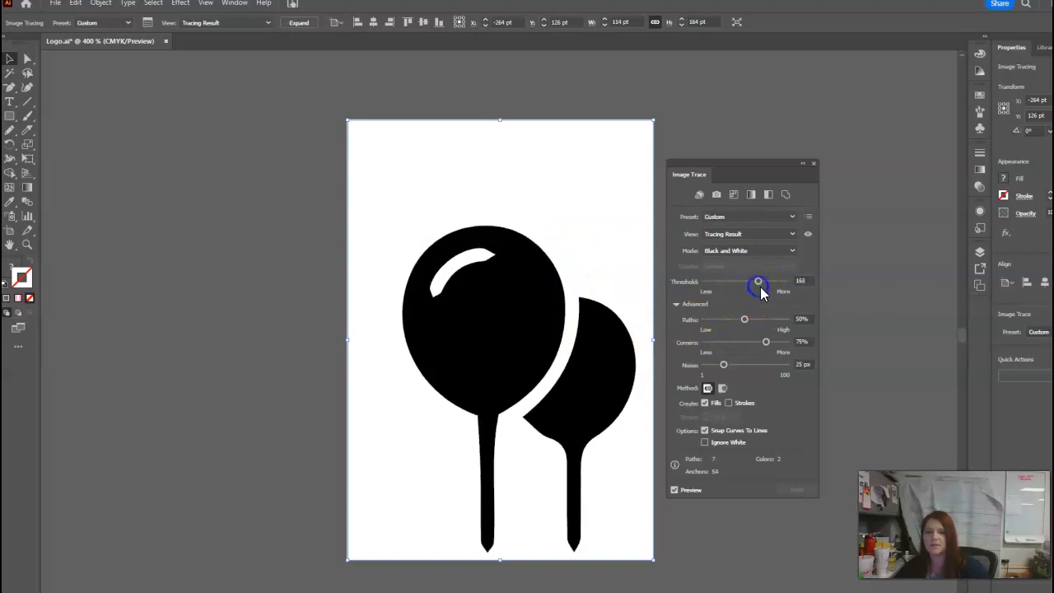
mouse_move(746, 323)
mouse_down()
mouse_move(727, 323)
mouse_move(736, 349)
mouse_up()
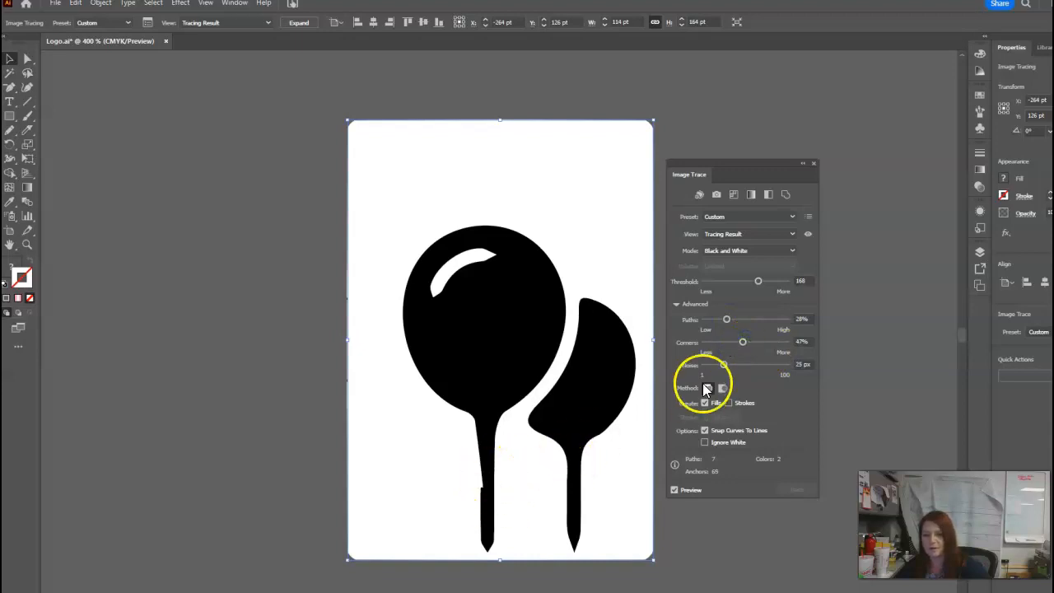
drag(743, 342, 750, 344)
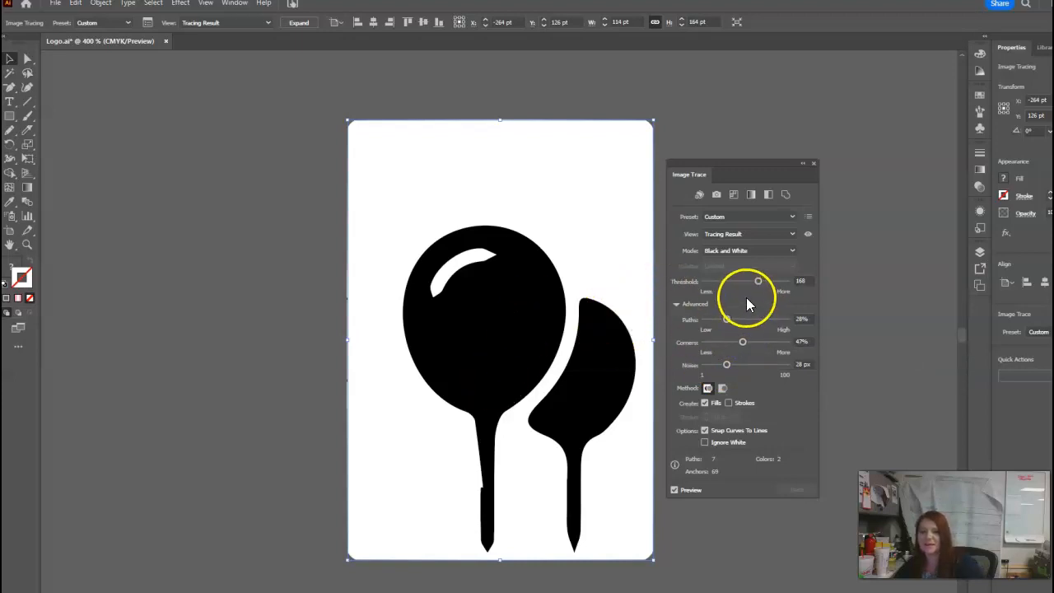
Set the balloon tracing's Threshold to 140 and Paths to 53%, and expand it into editable shapes.
mouse_move(757, 281)
mouse_down()
mouse_move(735, 282)
mouse_move(749, 286)
mouse_move(730, 312)
mouse_move(747, 321)
mouse_up()
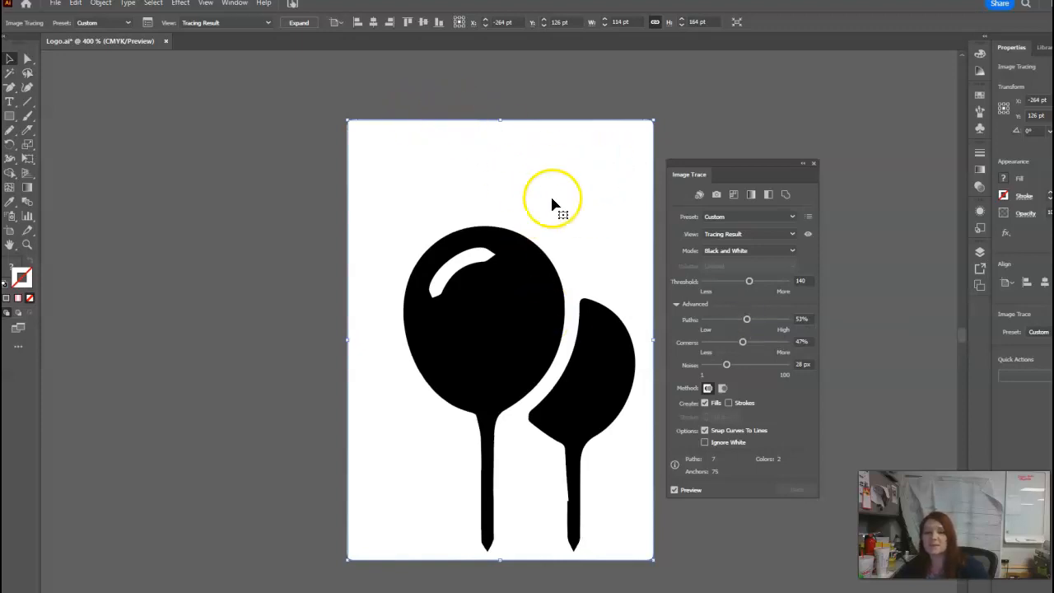
click(302, 34)
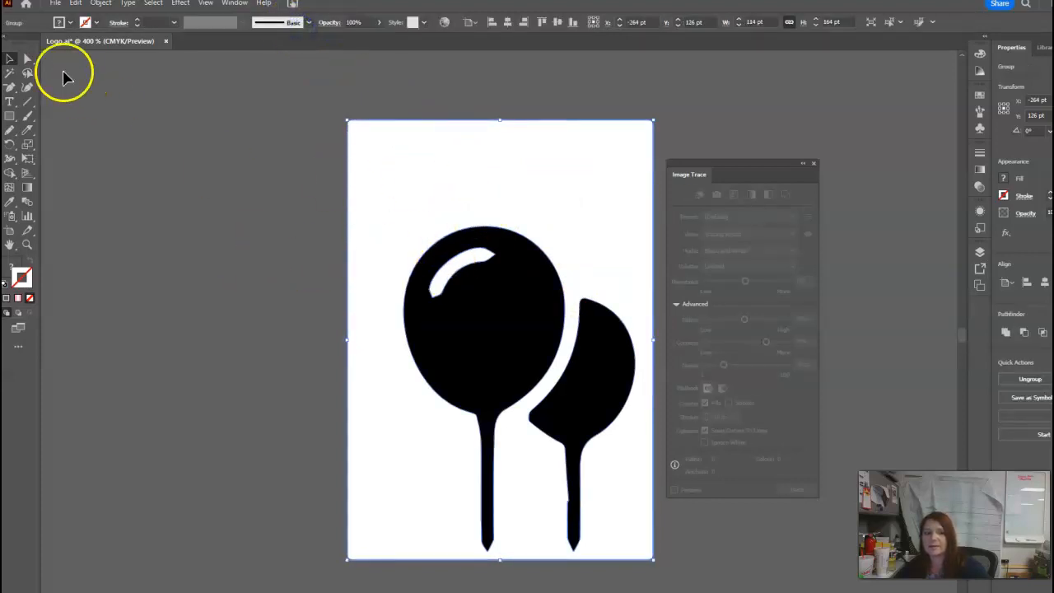
mouse_move(583, 208)
mouse_down()
mouse_move(400, 206)
mouse_move(516, 185)
mouse_up()
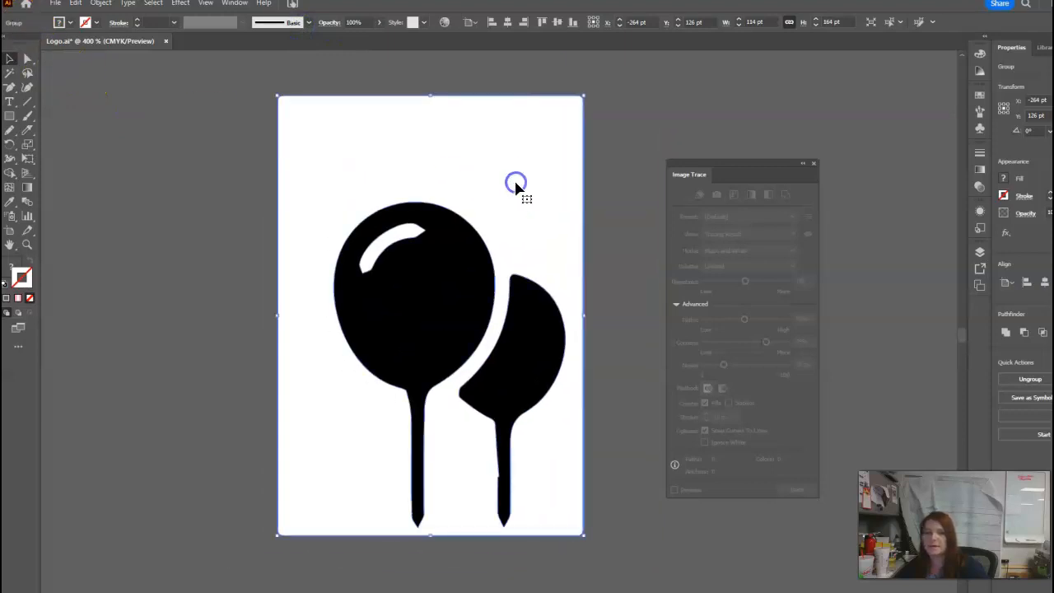
Ungroup the expanded tracing and delete the white background and the white highlight inside the large balloon.
right_click(534, 196)
click(576, 352)
click(623, 214)
click(543, 198)
key(Delete)
click(376, 246)
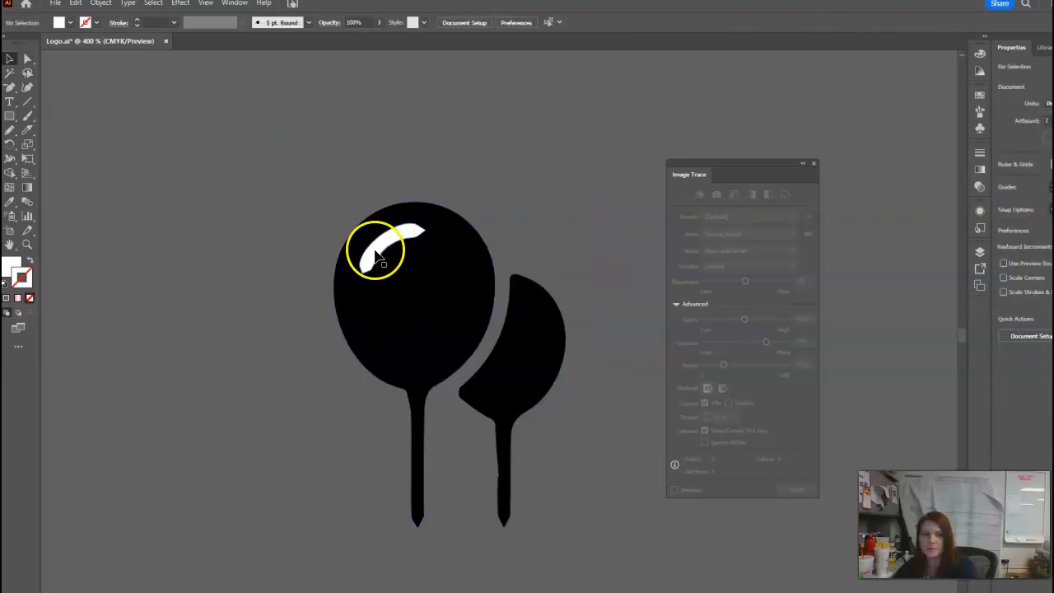
key(Delete)
click(553, 314)
click(597, 234)
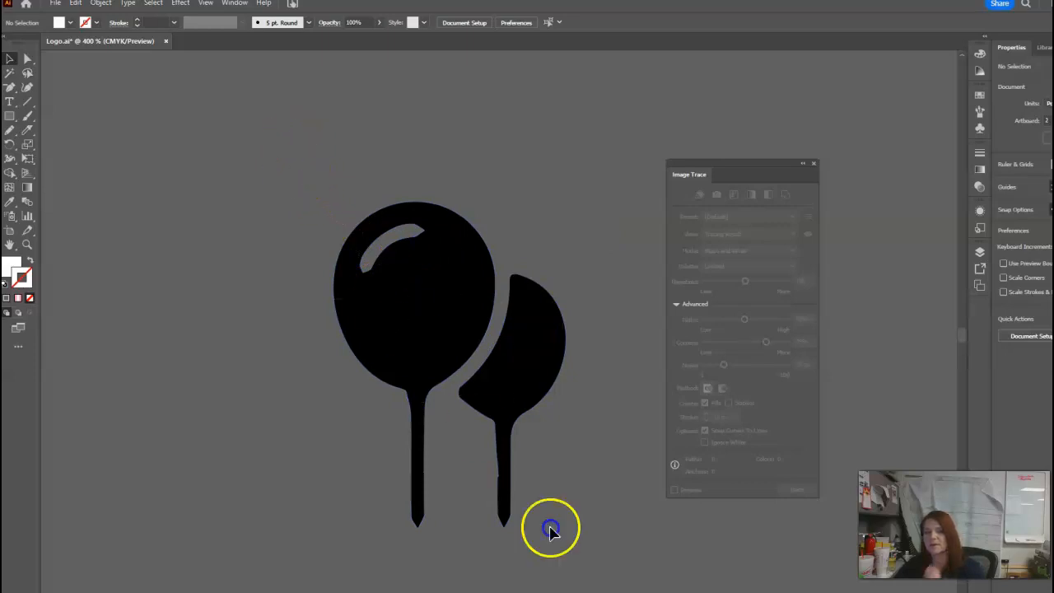
Group the two black balloons together.
drag(475, 425, 536, 431)
right_click(527, 384)
click(556, 525)
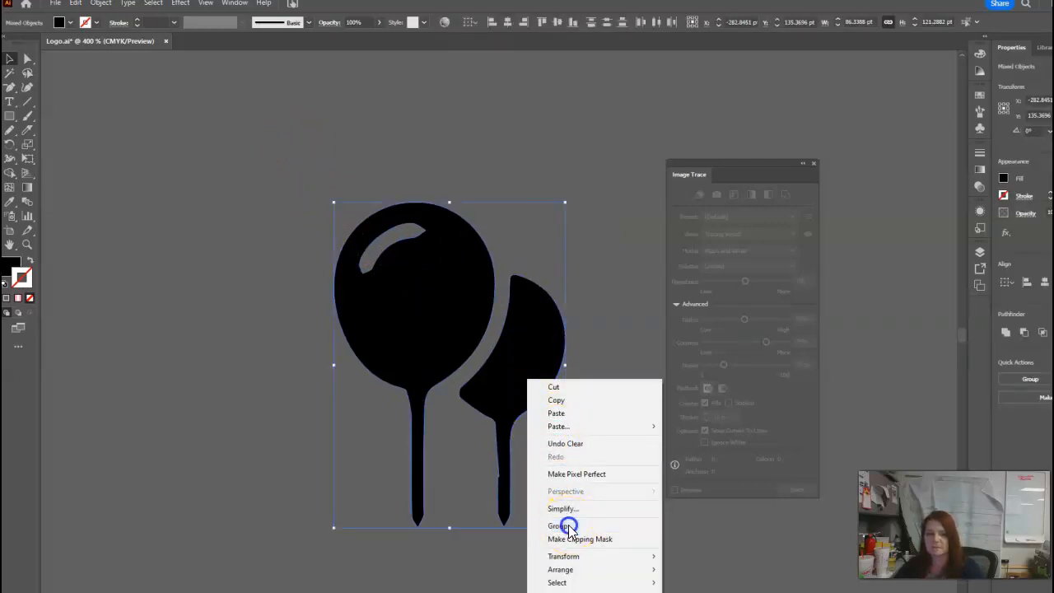
click(620, 310)
Move the Image Trace panel to the empty canvas on the far side of the balloons, clear of the logo artboards.
key(ctrl+minus)
key(ctrl+minus)
key(ctrl+minus)
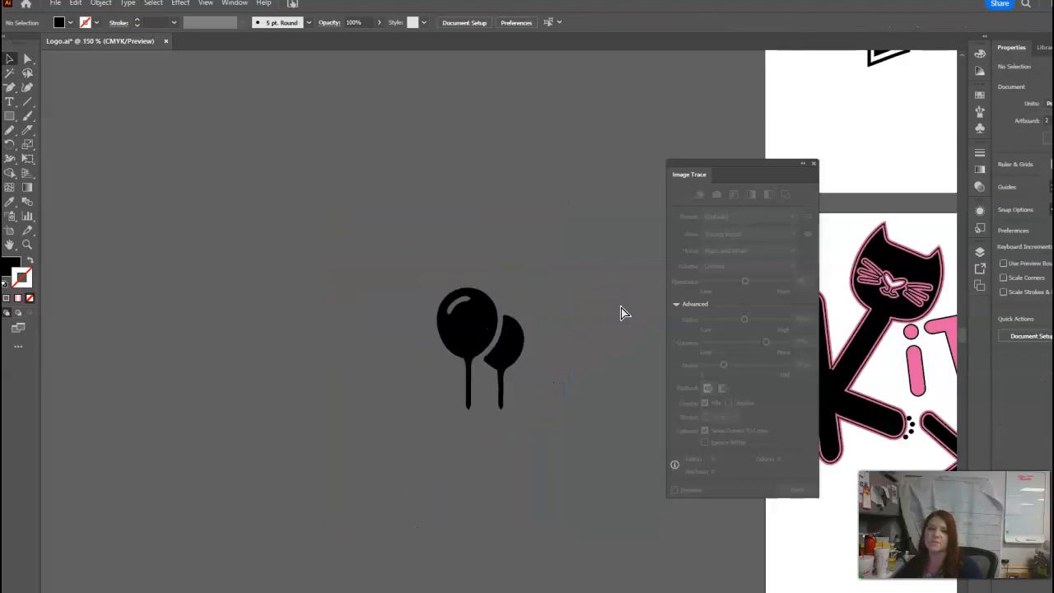
drag(781, 170, 269, 178)
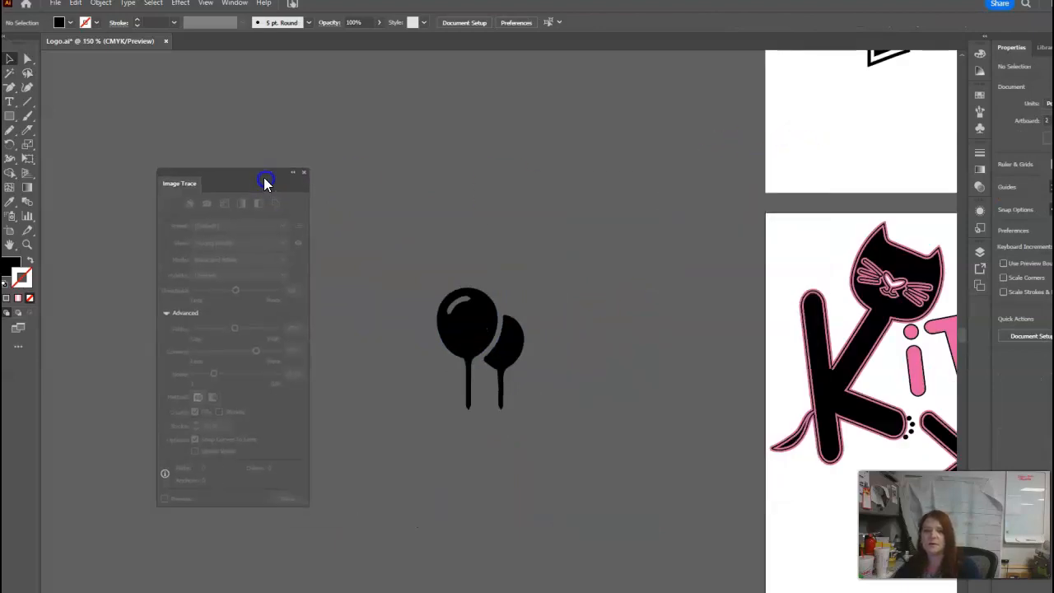
Move the grouped balloons onto the logo artboard, just above the end of the all-black Kitty Kitty Fun Park logo.
scroll(500, 321, left, 7)
scroll(500, 321, right, 10)
scroll(500, 321, left, 3)
drag(431, 321, 614, 410)
scroll(362, 424, right, 5)
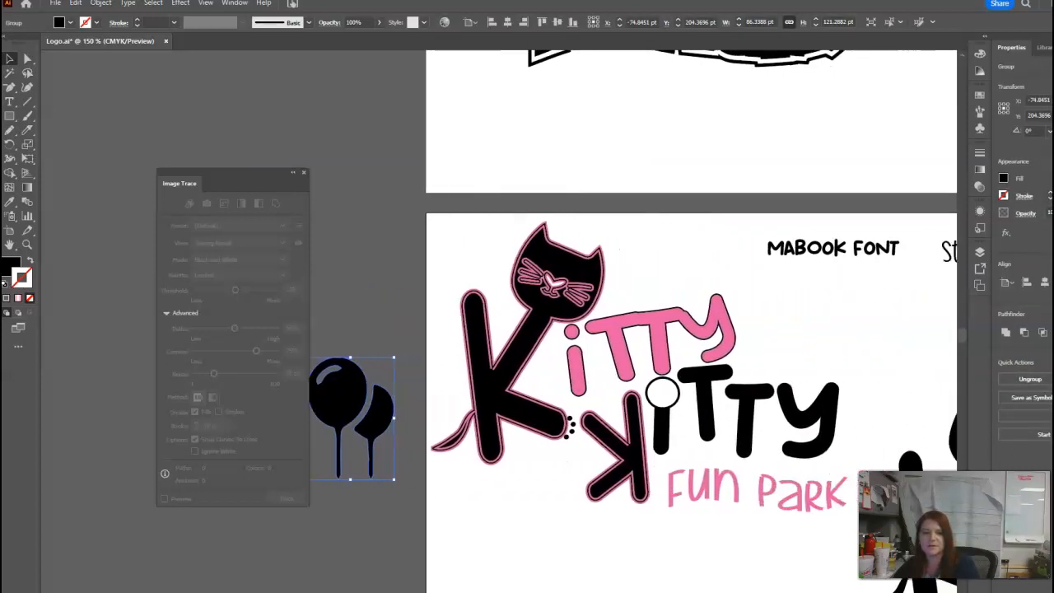
click(362, 424)
drag(362, 424, 769, 378)
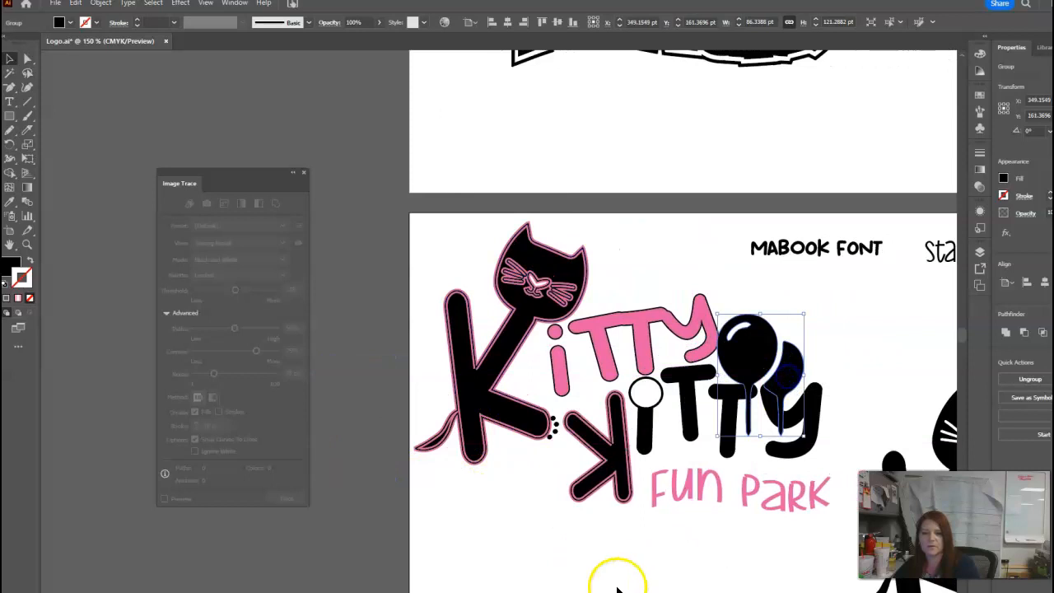
scroll(526, 379, right, 7)
drag(384, 365, 774, 377)
scroll(787, 435, down, 4)
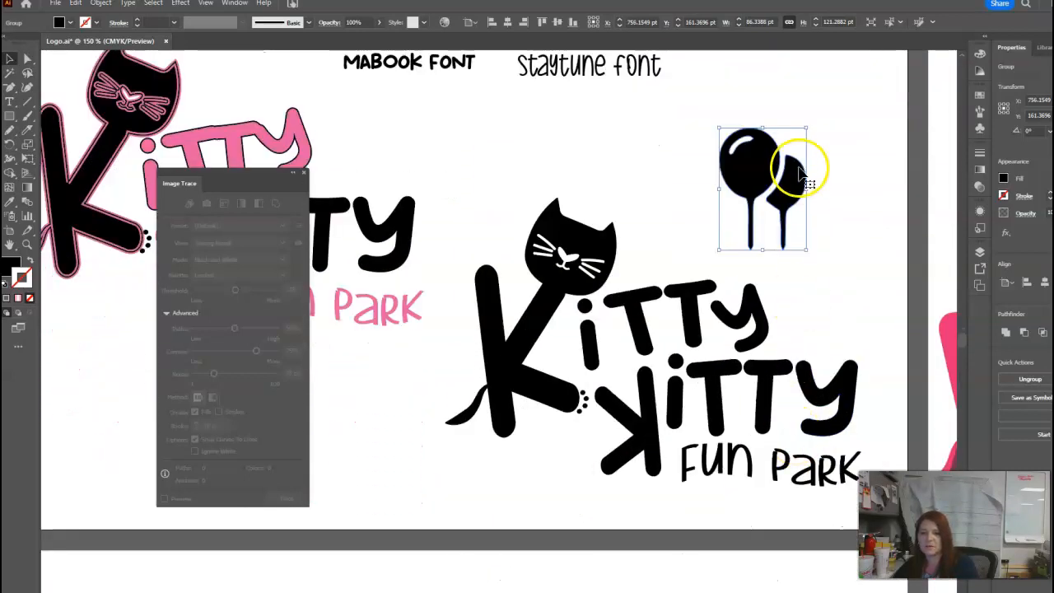
drag(794, 189, 866, 233)
Ungroup the balloons and delete the smaller one behind, keeping only the large balloon.
right_click(865, 233)
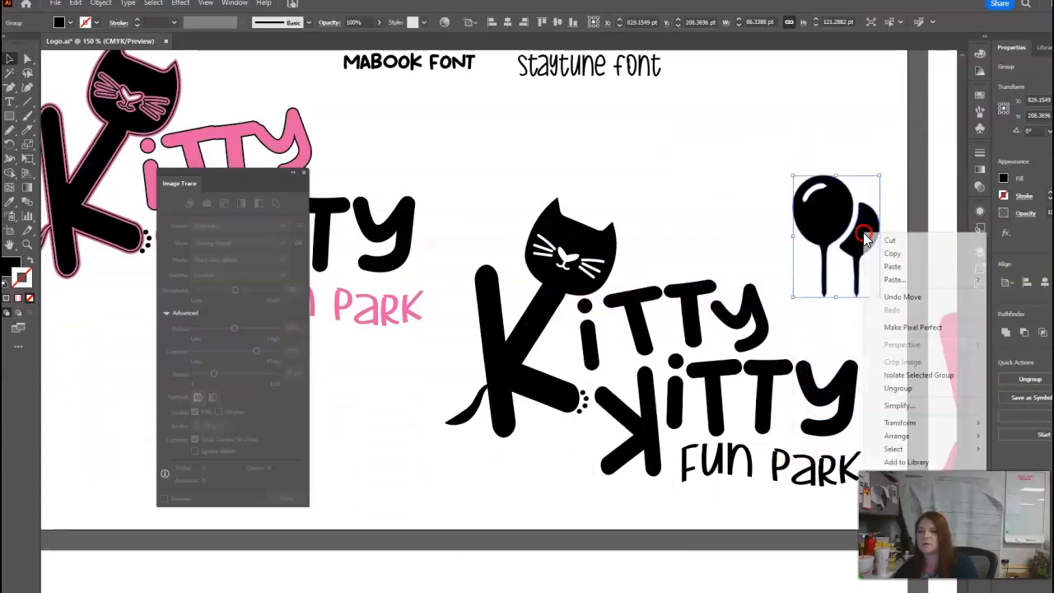
click(897, 387)
click(931, 271)
click(872, 239)
key(Delete)
click(824, 218)
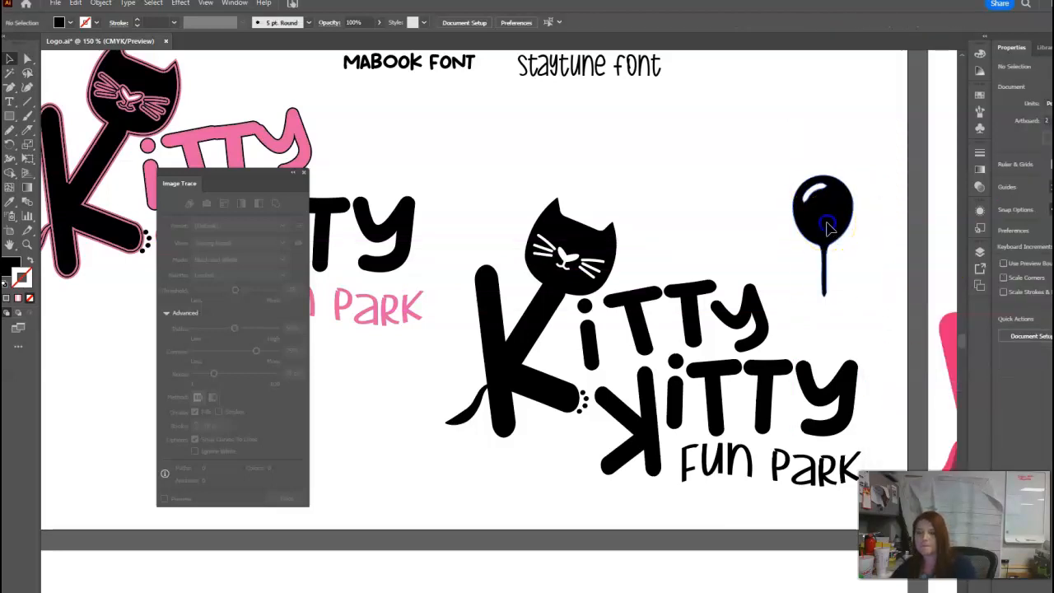
Ungroup the all-black logo and select the y that ends its second Kitty.
click(852, 381)
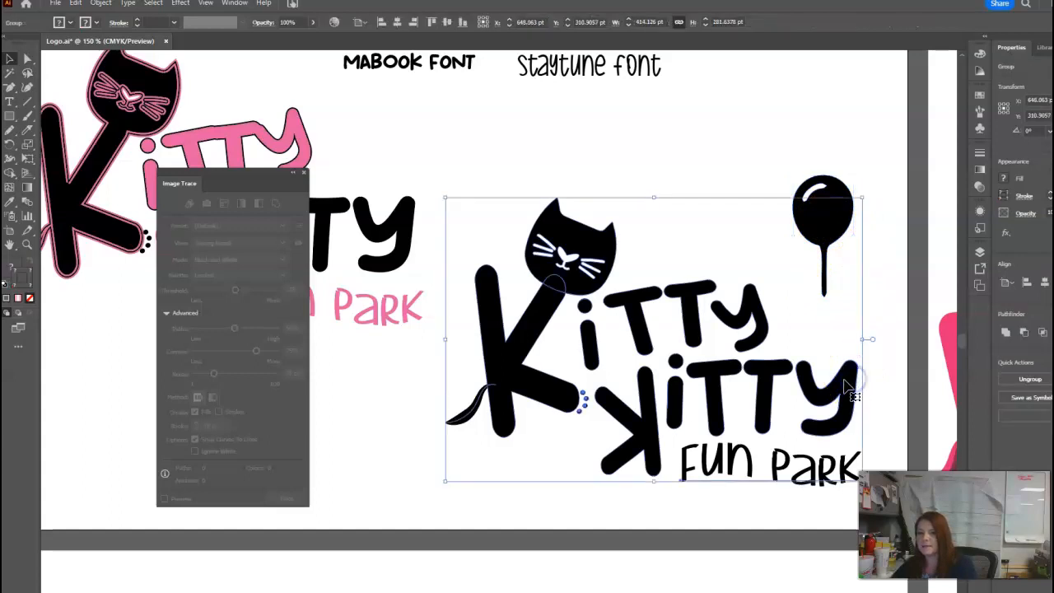
right_click(844, 391)
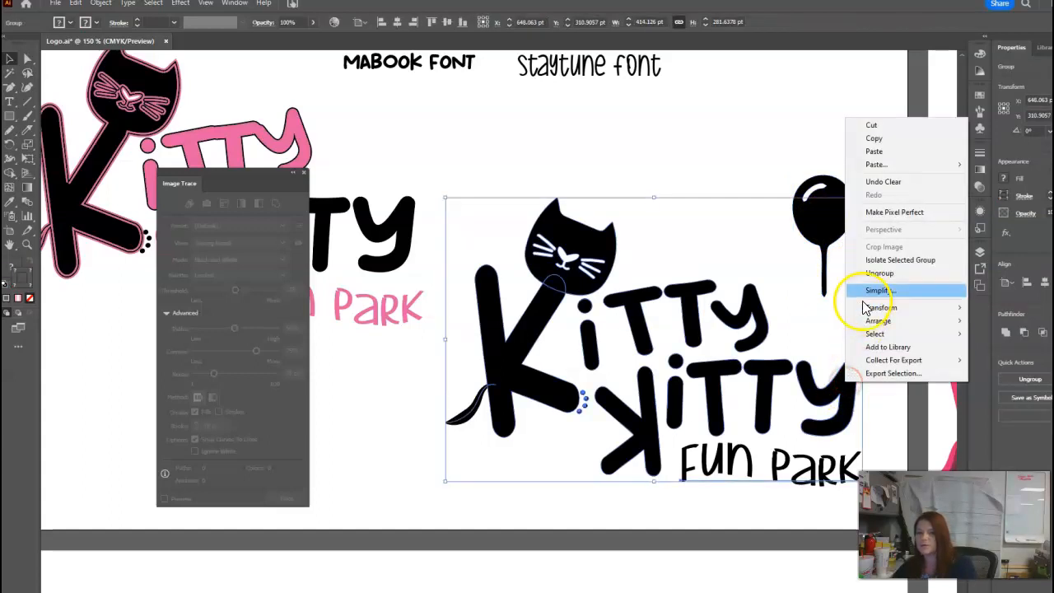
click(869, 273)
click(848, 380)
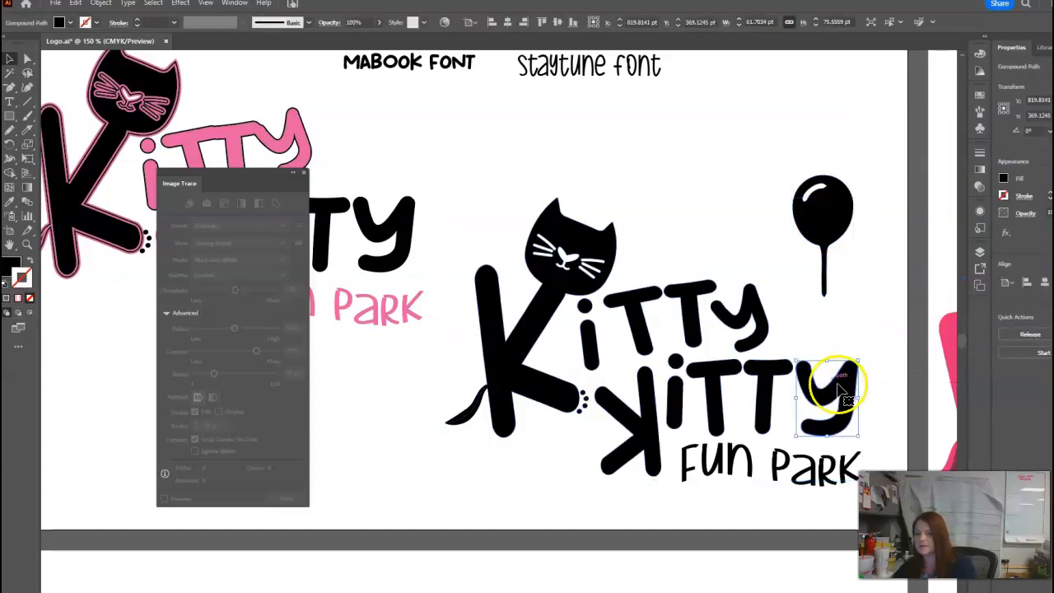
Place the balloon's string on the tip of the second Kitty's y, rotate it to about 355.5°, and unite the two shapes.
click(828, 258)
drag(825, 223, 860, 304)
drag(890, 247, 873, 281)
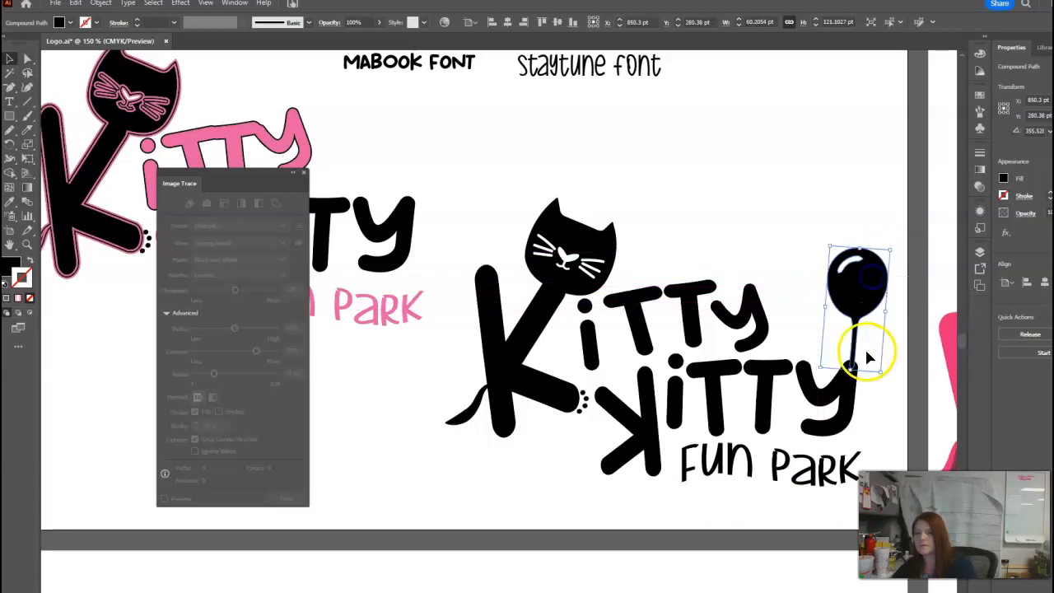
shift+click(852, 398)
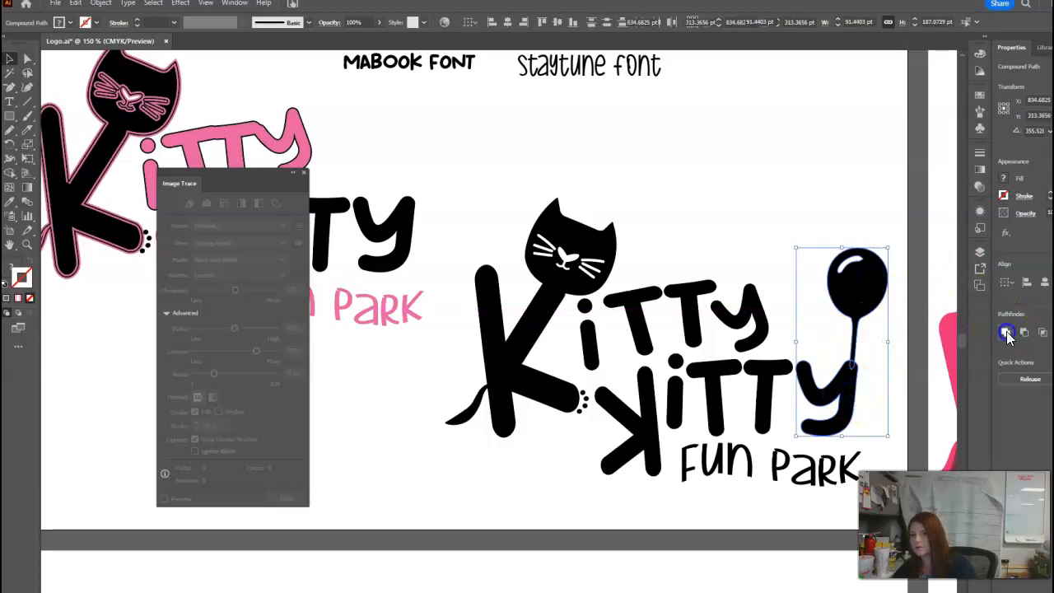
click(823, 196)
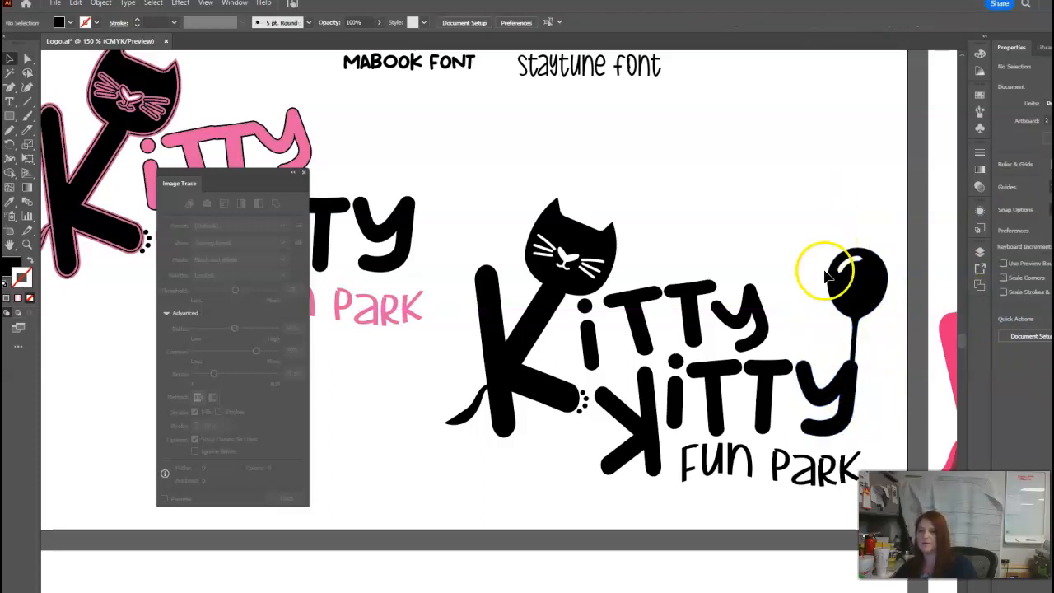
Undo the union of the balloon with the y and delete the balloon from the logo.
scroll(830, 292, down, 3)
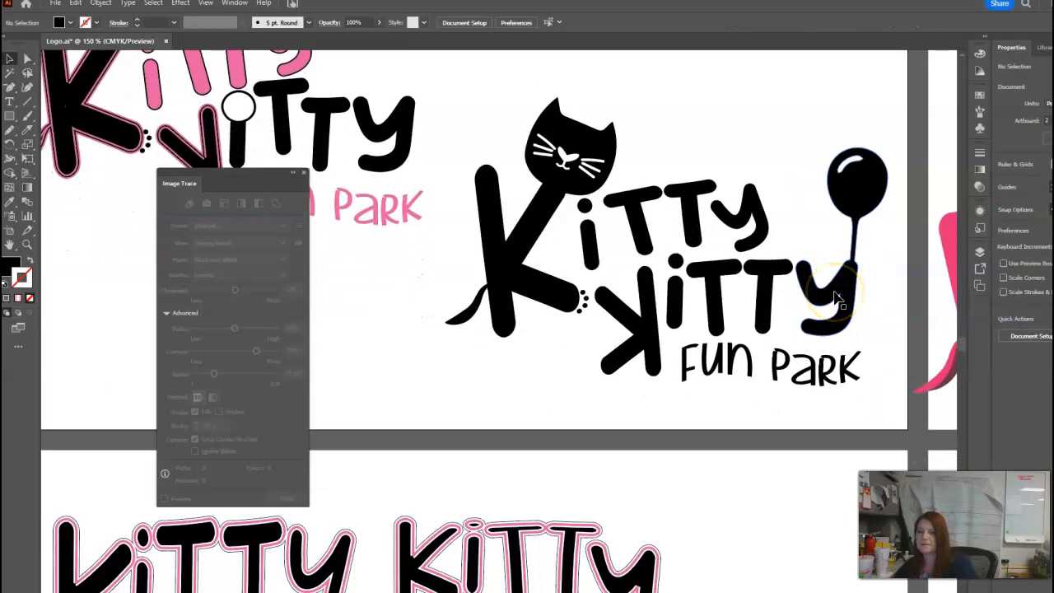
click(876, 165)
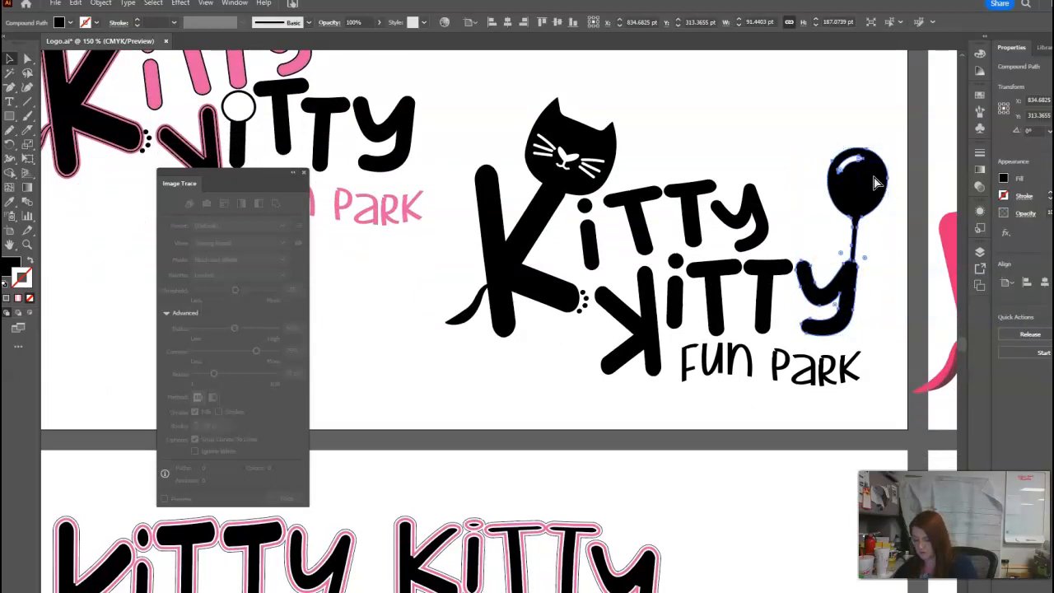
click(876, 183)
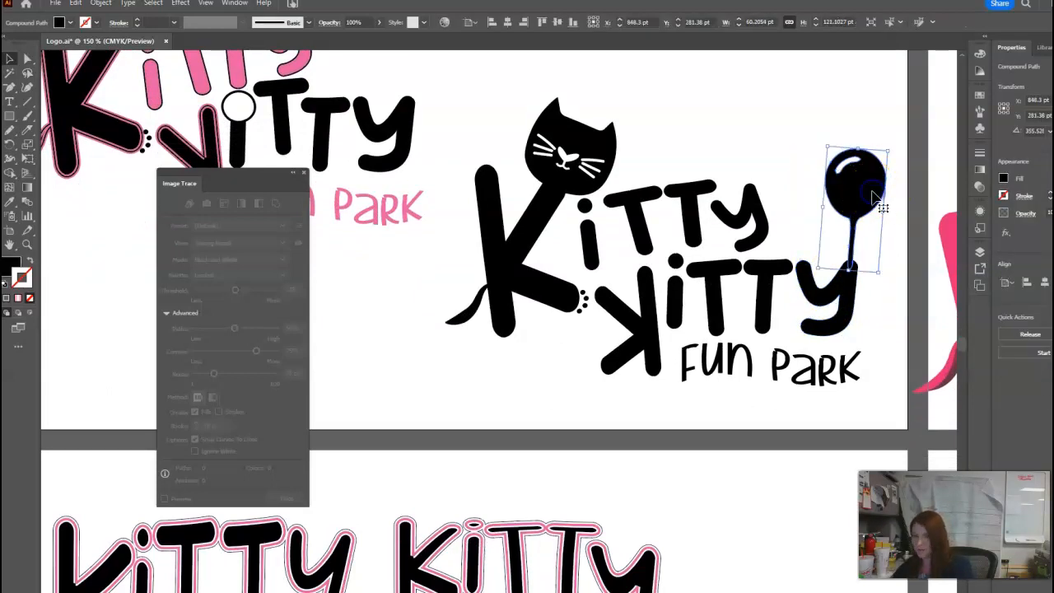
key(Delete)
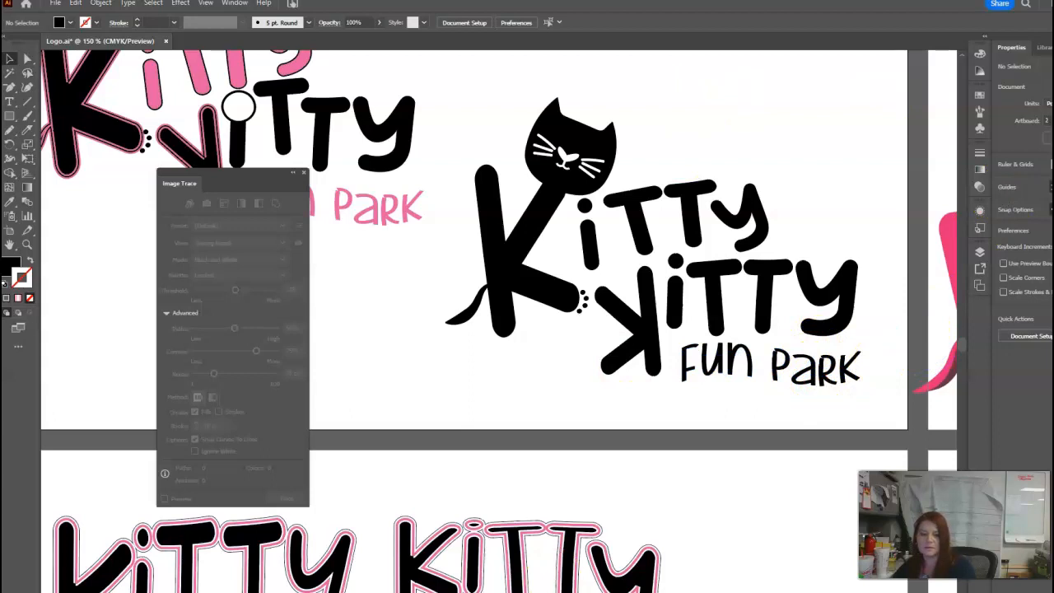
Switch to the browser's amusement park icons results and capture the ice cream cone icon with Snipping Tool.
mouse_move(245, 591)
click(312, 576)
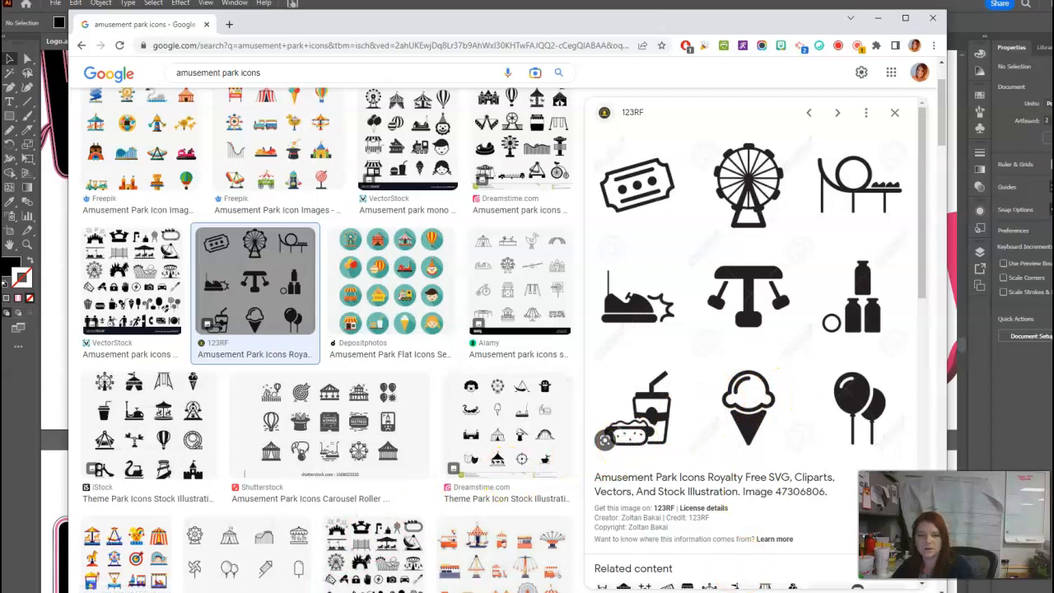
click(785, 282)
drag(714, 358, 786, 455)
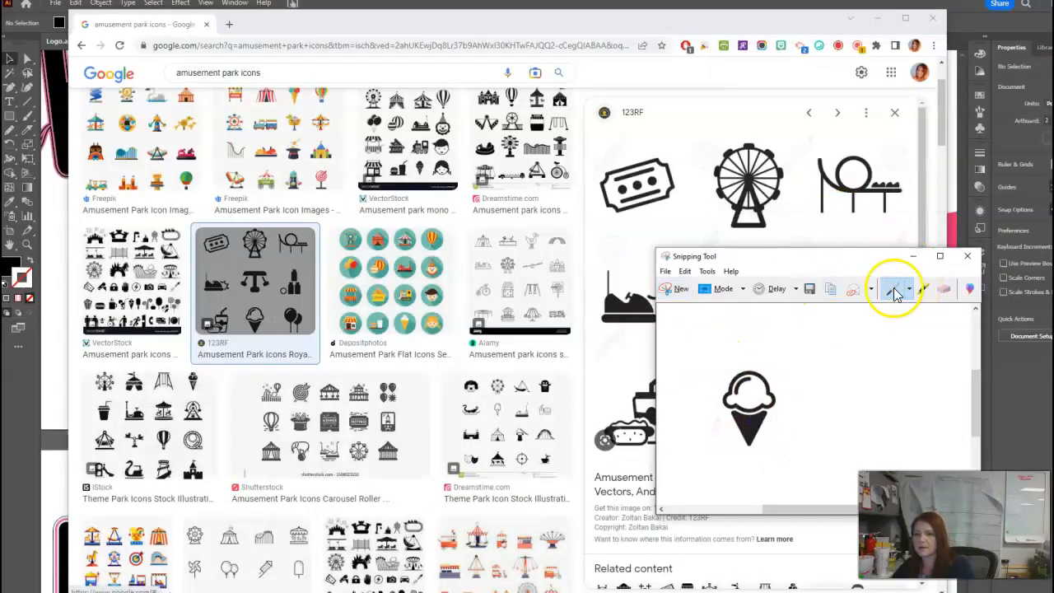
Return to Illustrator, paste the ice cream cone picture, and place it in the free space below the pink Fun Park text.
click(968, 35)
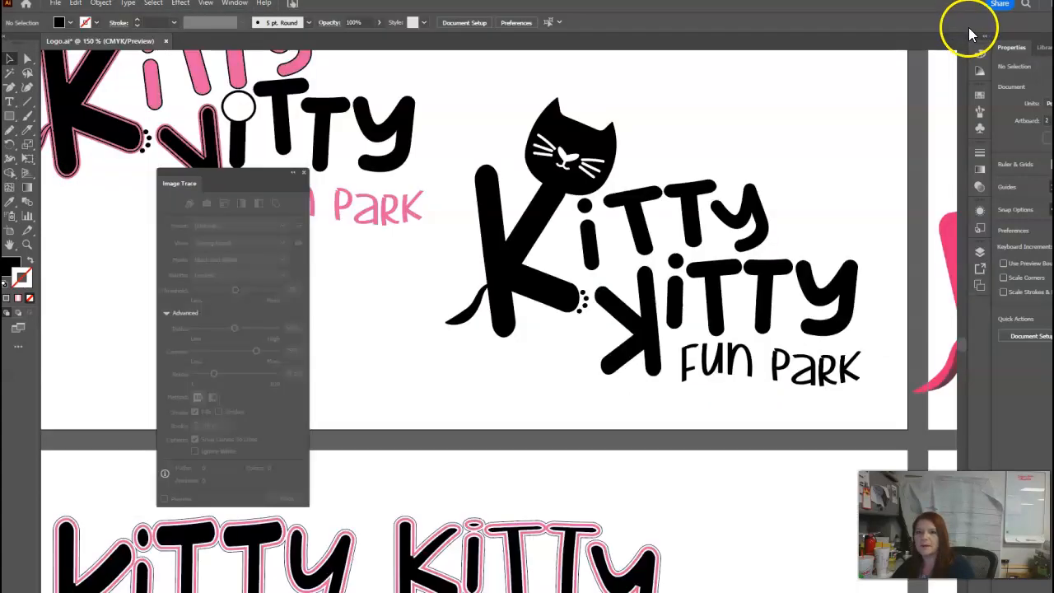
key(ctrl+v)
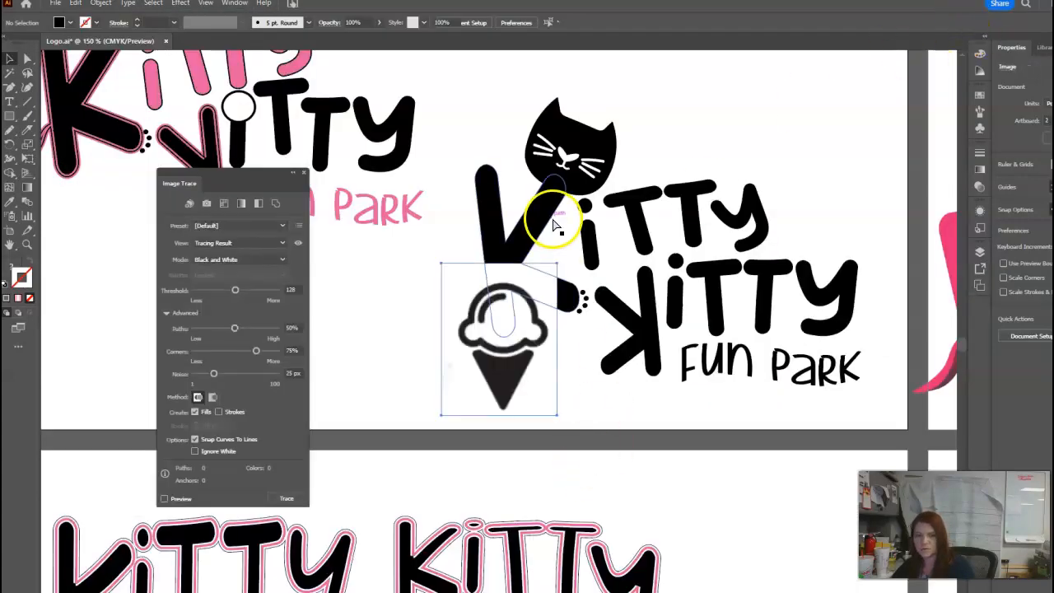
drag(510, 354, 399, 368)
drag(244, 181, 615, 241)
mouse_move(383, 339)
mouse_down()
mouse_move(325, 336)
mouse_move(299, 352)
mouse_move(313, 353)
mouse_up()
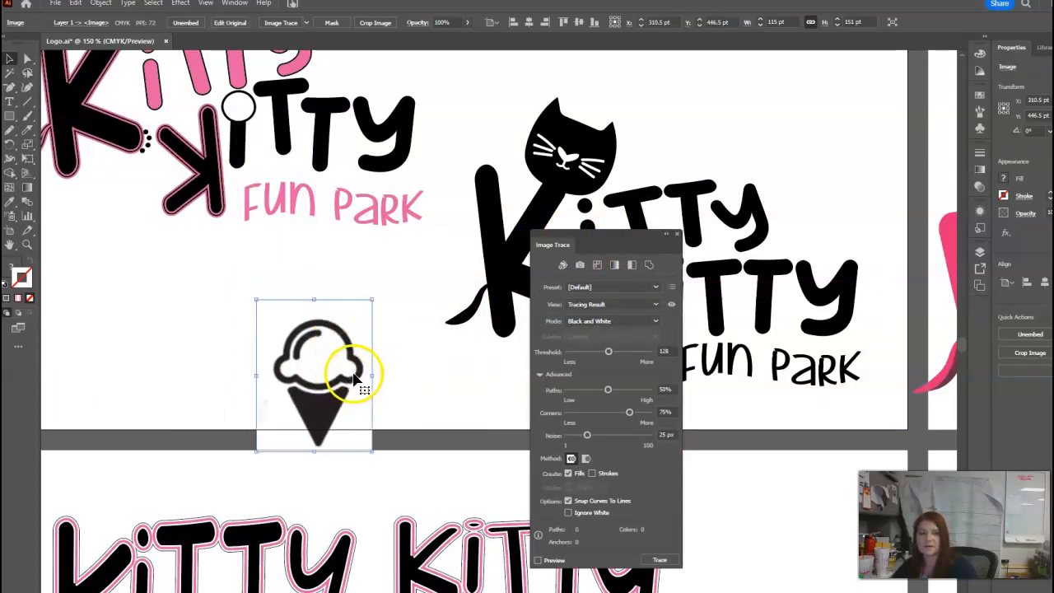
Image Trace the ice cream cone with the Silhouettes preset and expand it into a vector shape within the logo artboard.
click(307, 23)
click(344, 171)
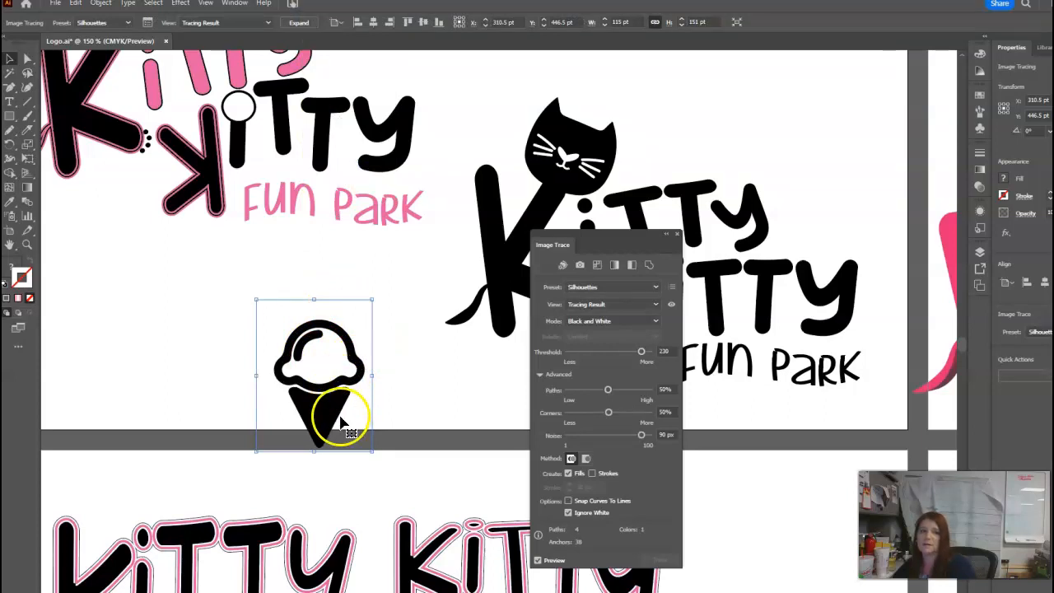
click(299, 25)
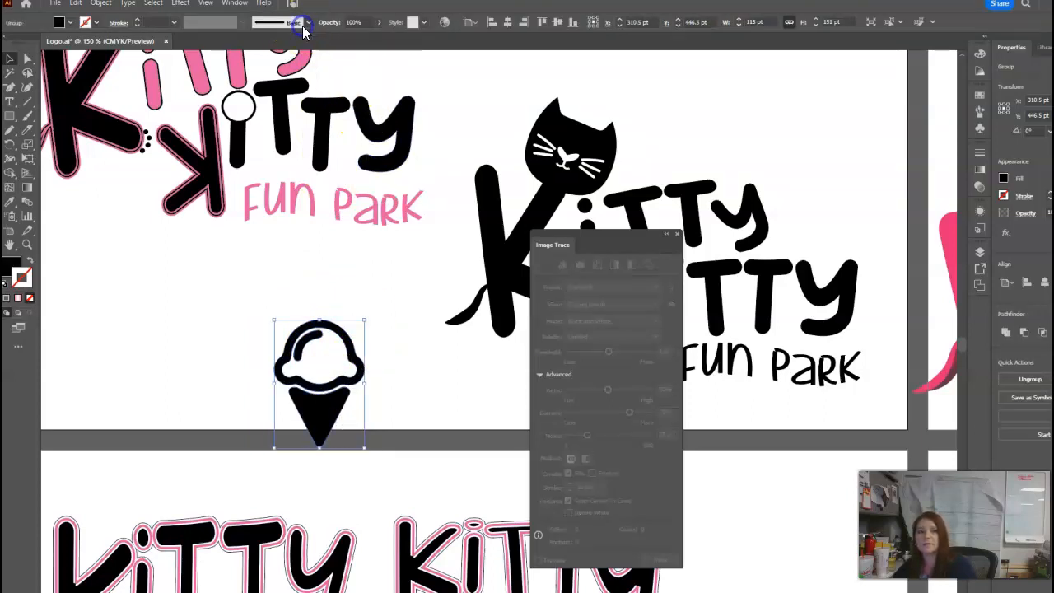
drag(325, 424, 370, 376)
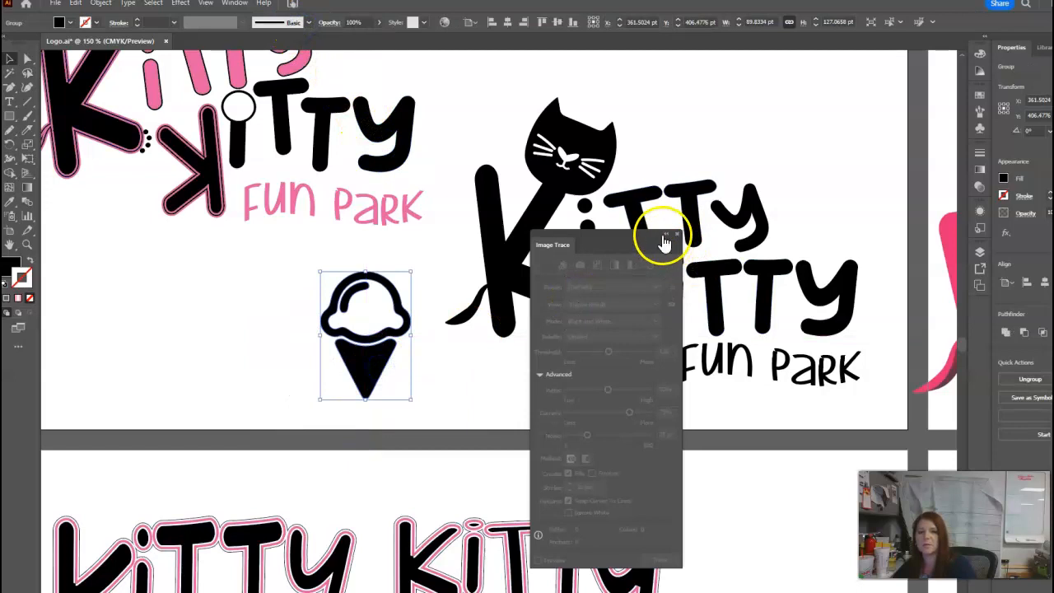
Convert the black logo's Fun Park text into shapes with Expand Appearance, keeping the Image Trace panel clear of the logo.
mouse_move(597, 248)
mouse_down()
mouse_move(288, 246)
mouse_move(181, 228)
mouse_up()
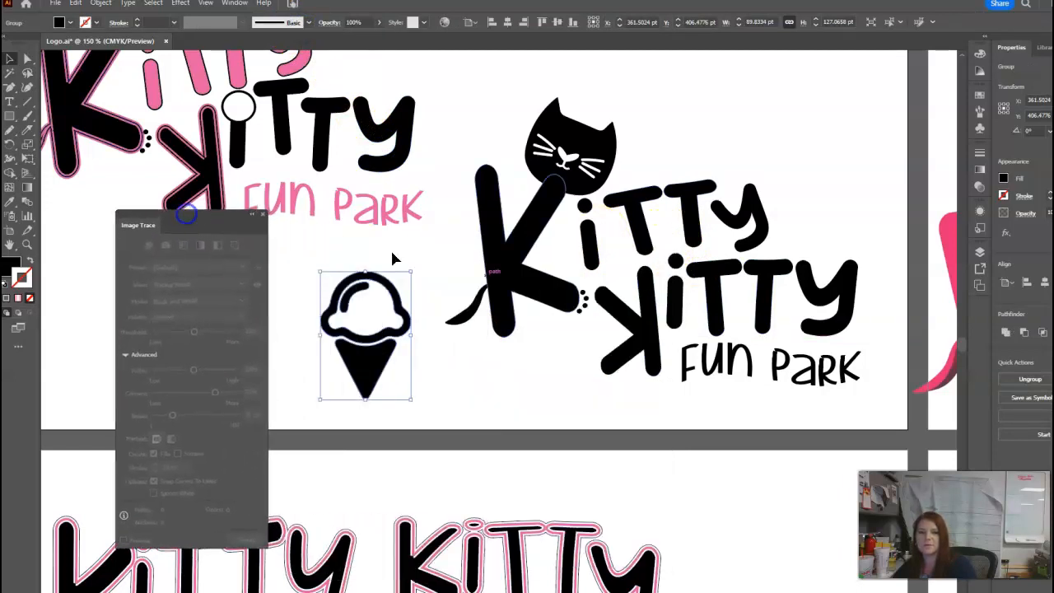
click(738, 361)
click(163, 19)
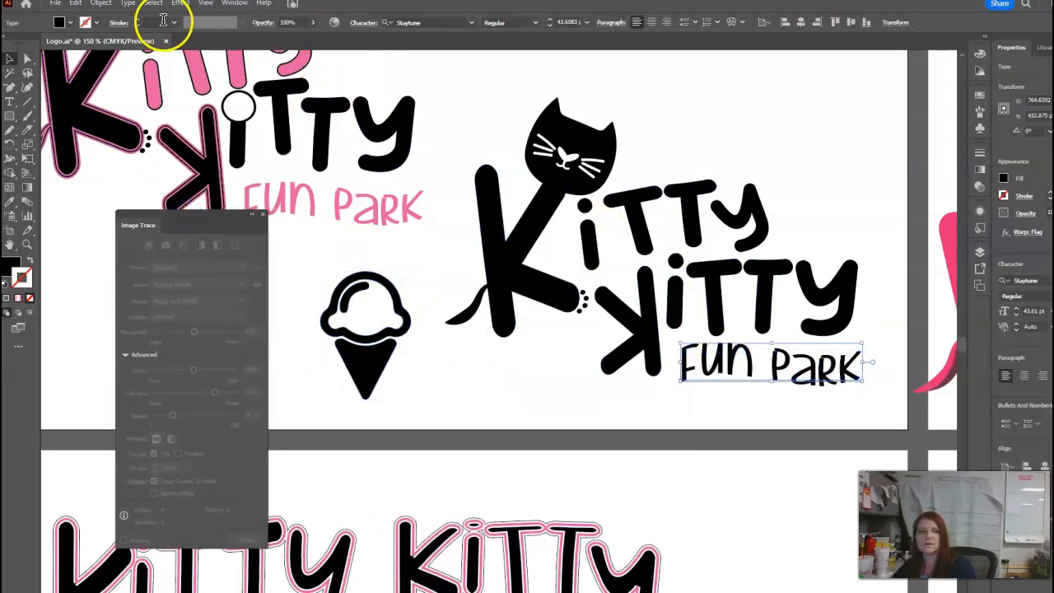
click(100, 4)
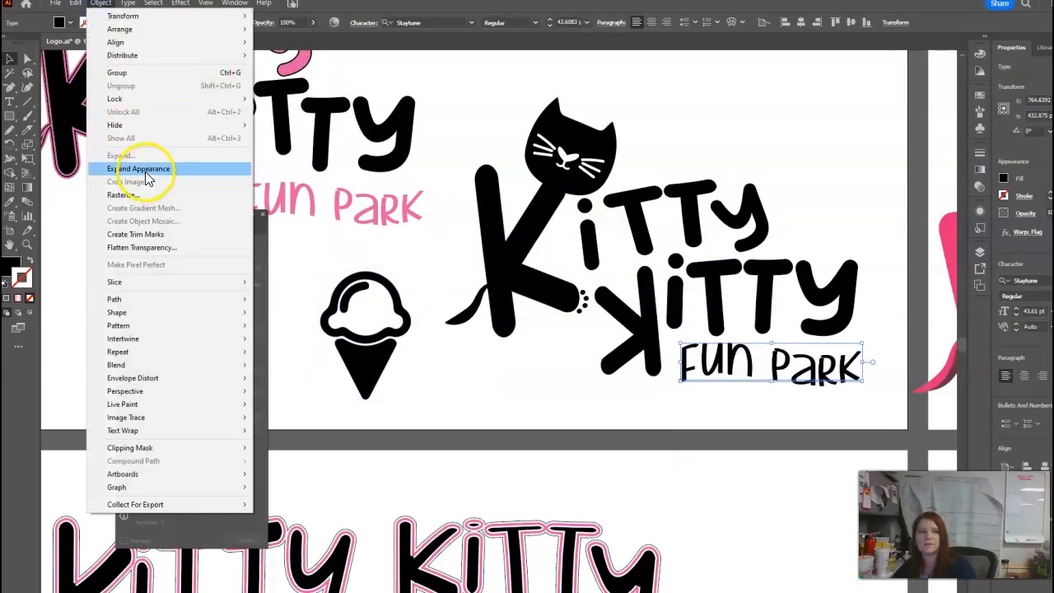
click(144, 171)
click(758, 409)
click(799, 381)
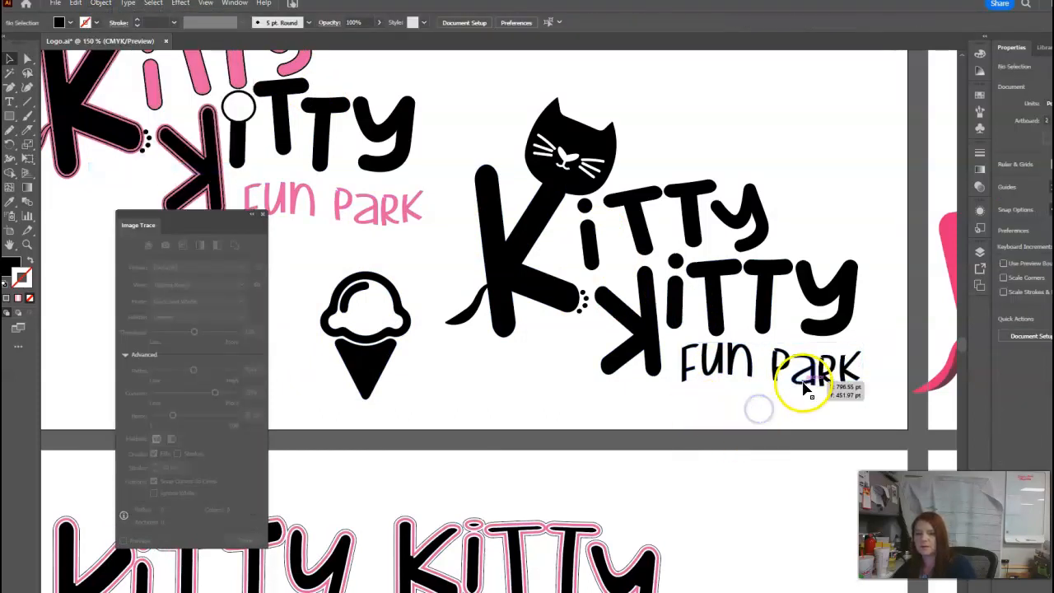
Ungroup the black logo's Fun Park shapes and delete the letter A from Park.
right_click(804, 386)
click(836, 273)
click(828, 400)
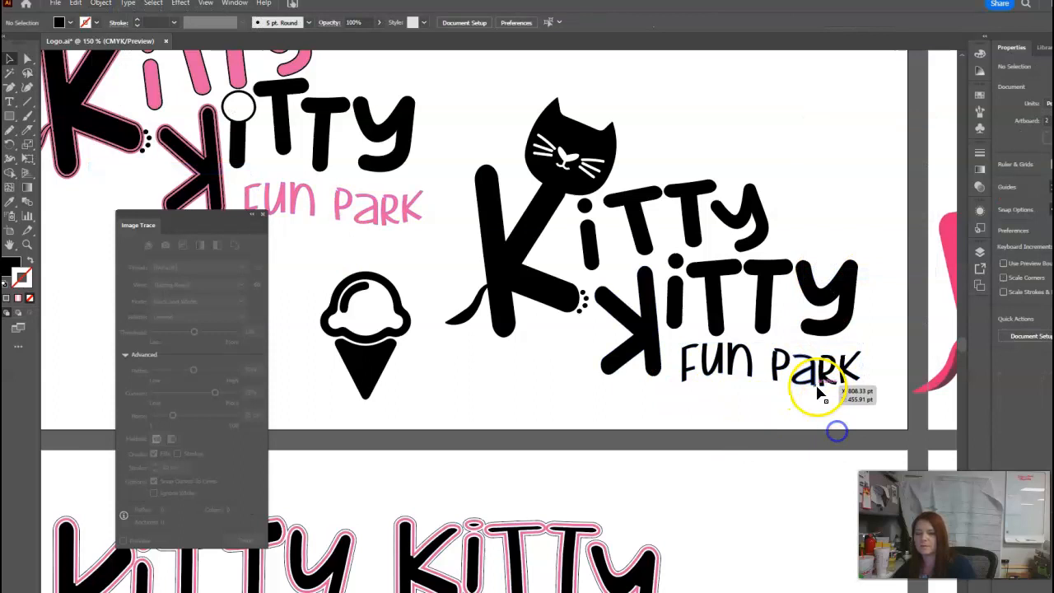
click(811, 387)
key(Delete)
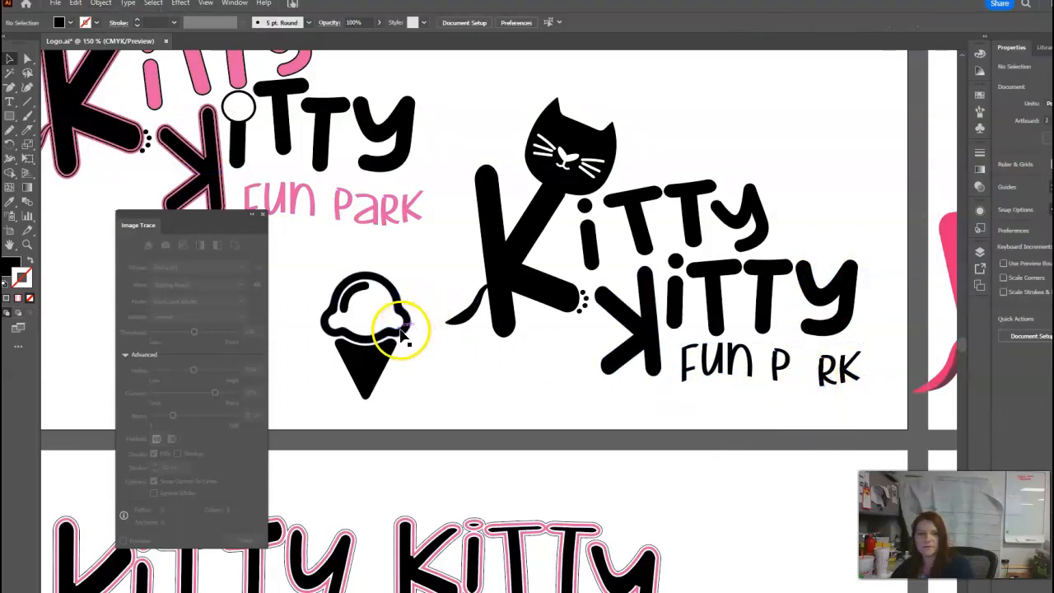
Shrink the ice cream cone into the gap between P and R in Park and rotate it upside down, about 172.5°.
click(404, 329)
drag(411, 271, 803, 375)
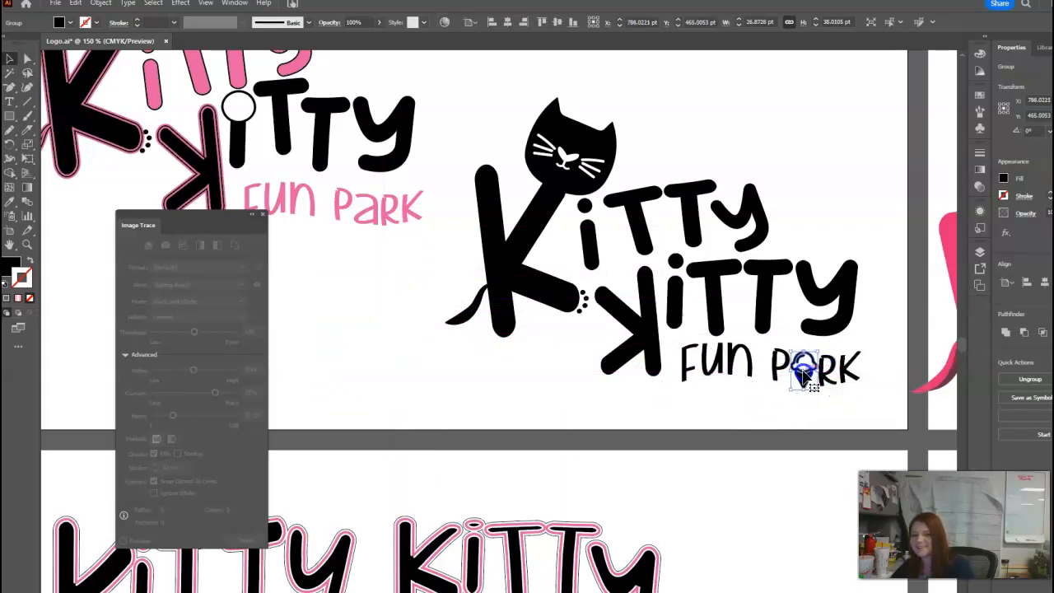
click(804, 410)
click(809, 385)
drag(820, 391, 781, 341)
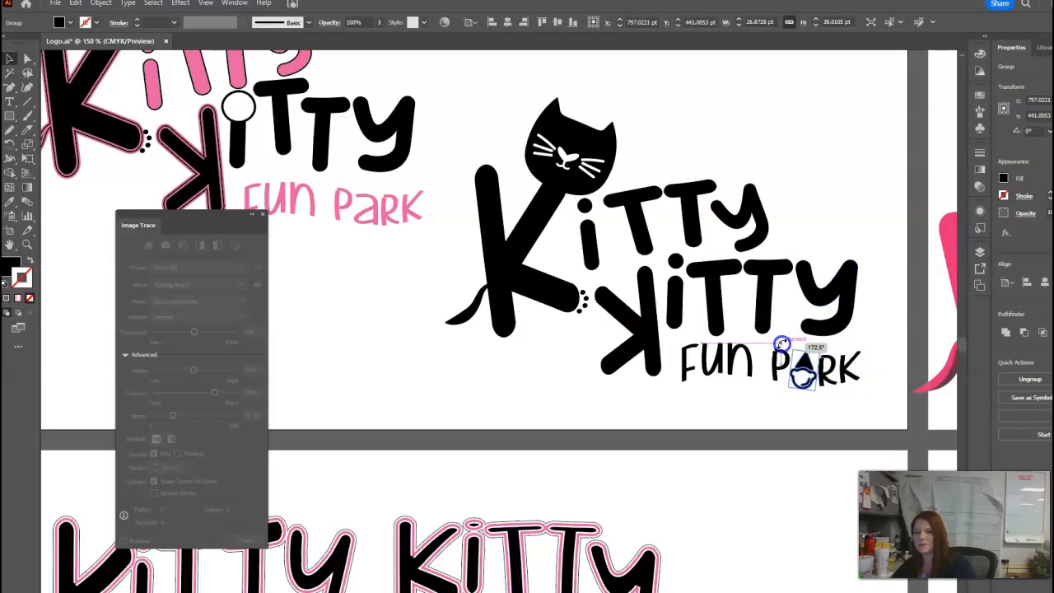
click(806, 423)
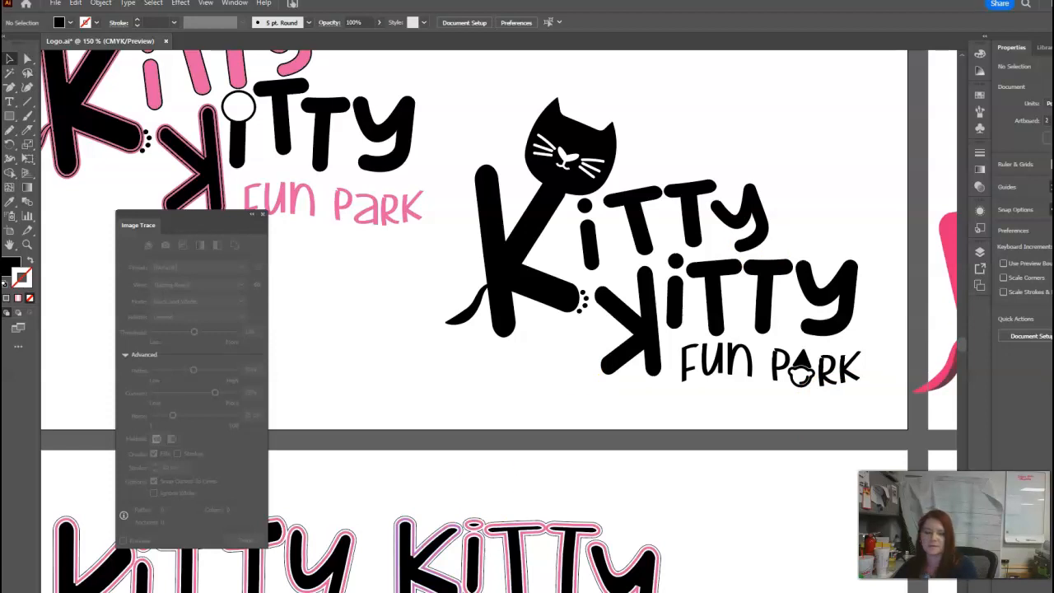
Switch to the browser and search Google Images for "amusement park clipart".
mouse_move(246, 591)
click(302, 583)
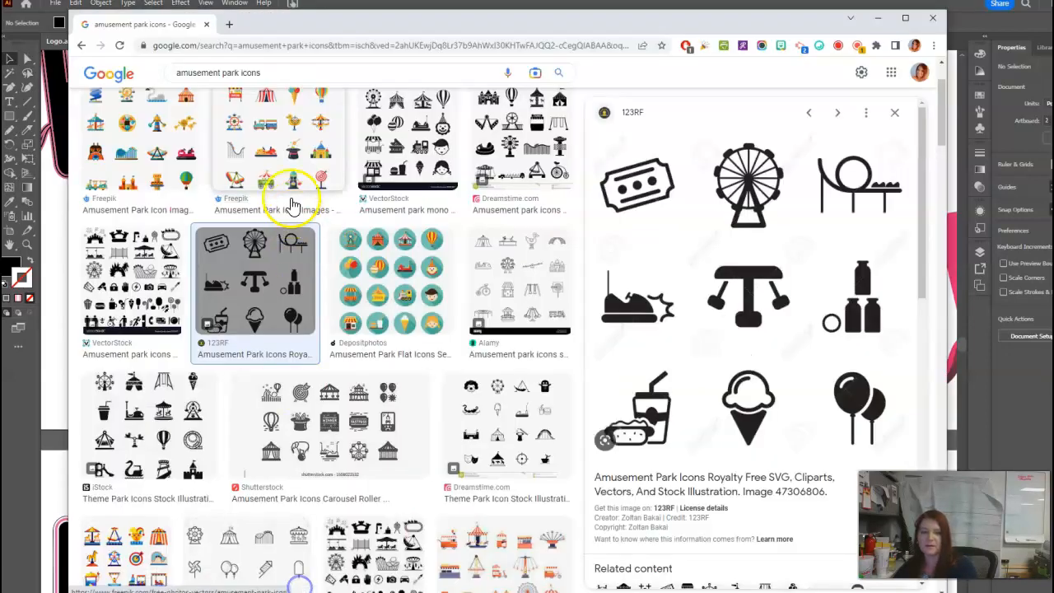
triple_click(284, 71)
text(am)
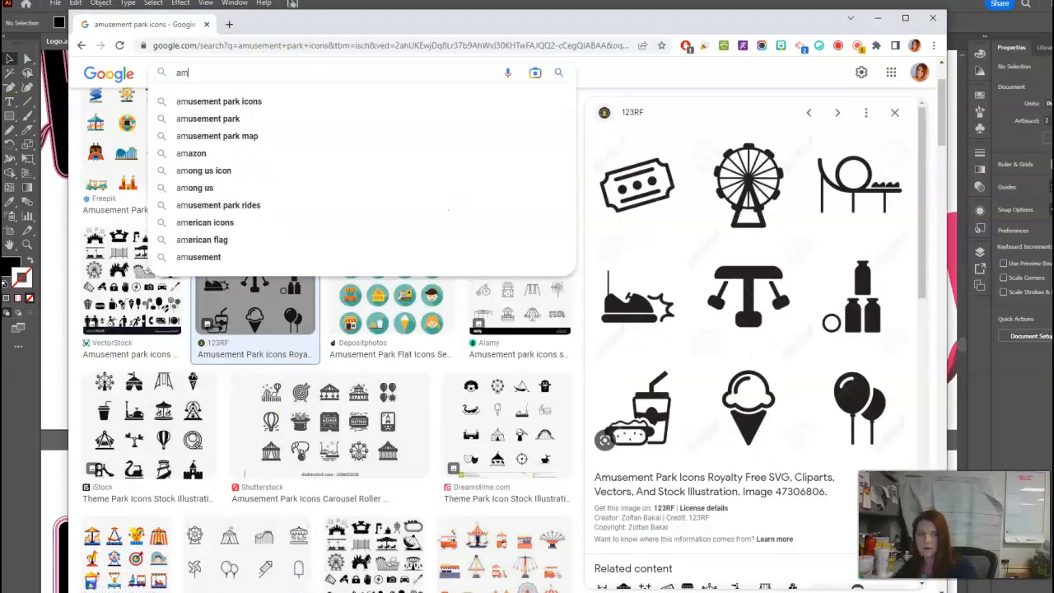
text(usement park clipart)
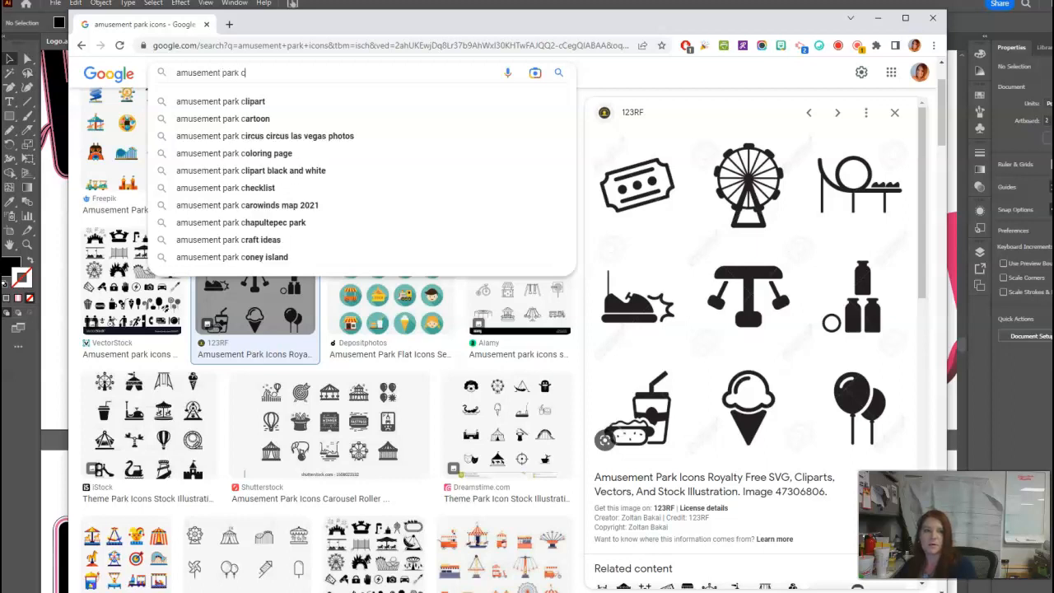
key(Return)
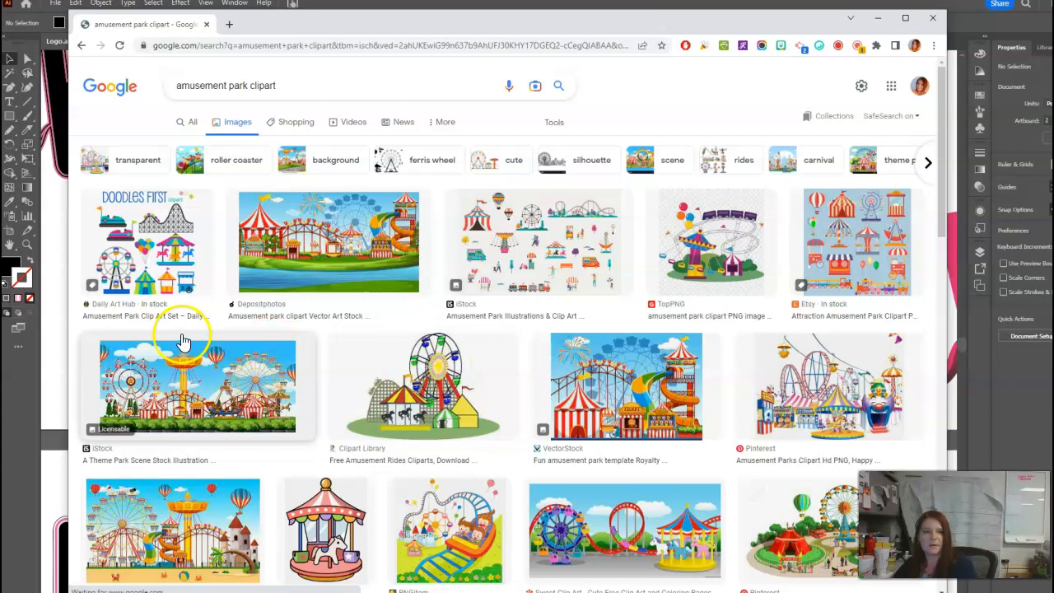
click(135, 247)
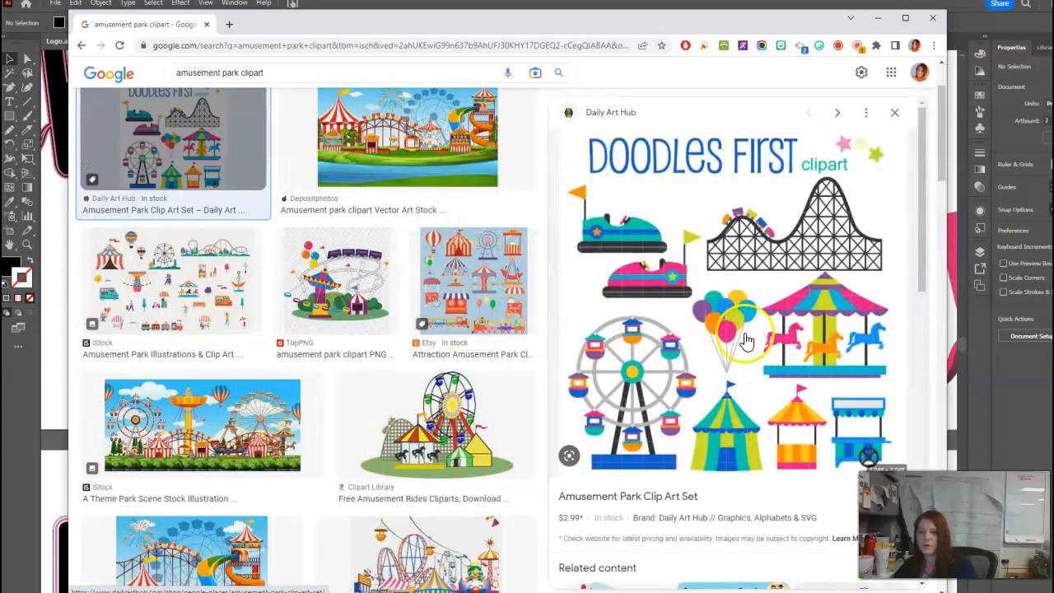
click(632, 224)
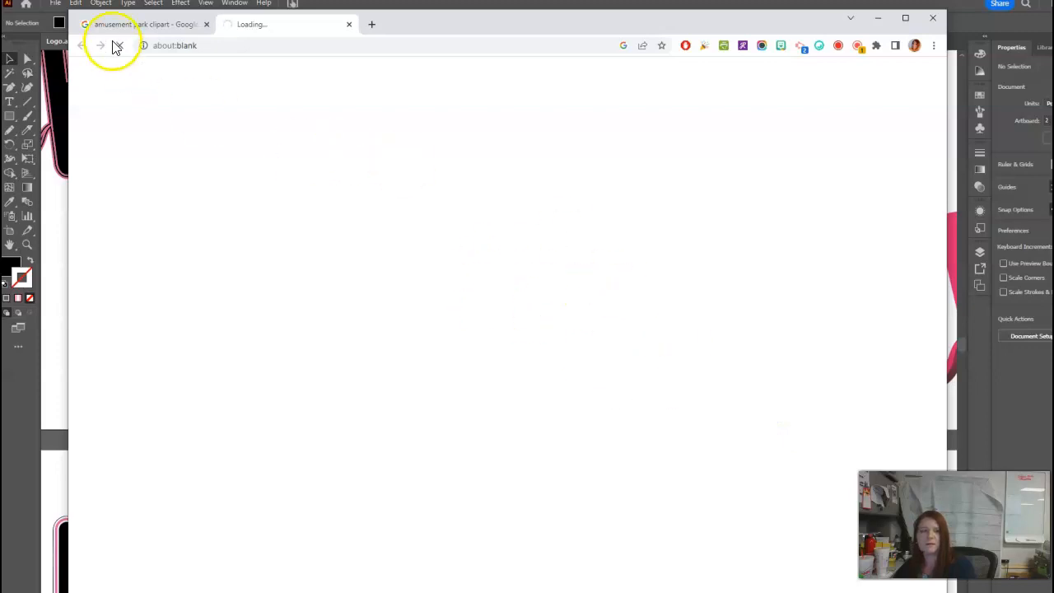
click(349, 25)
Find the Clipart Library ferris wheel among the amusement park clipart results and copy its image.
scroll(461, 399, down, 3)
scroll(461, 400, down, 9)
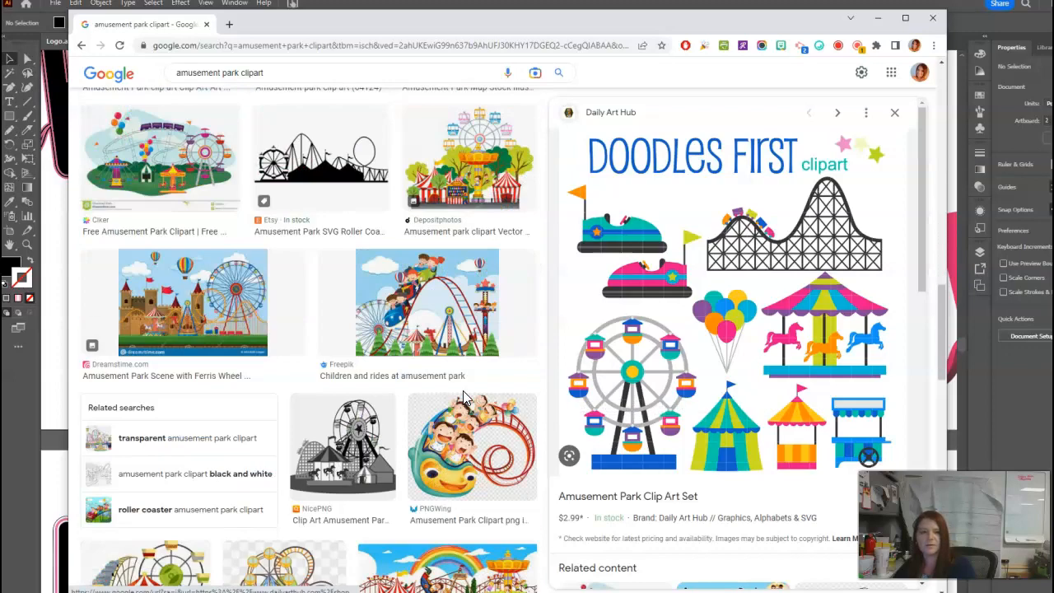
scroll(463, 387, down, 6)
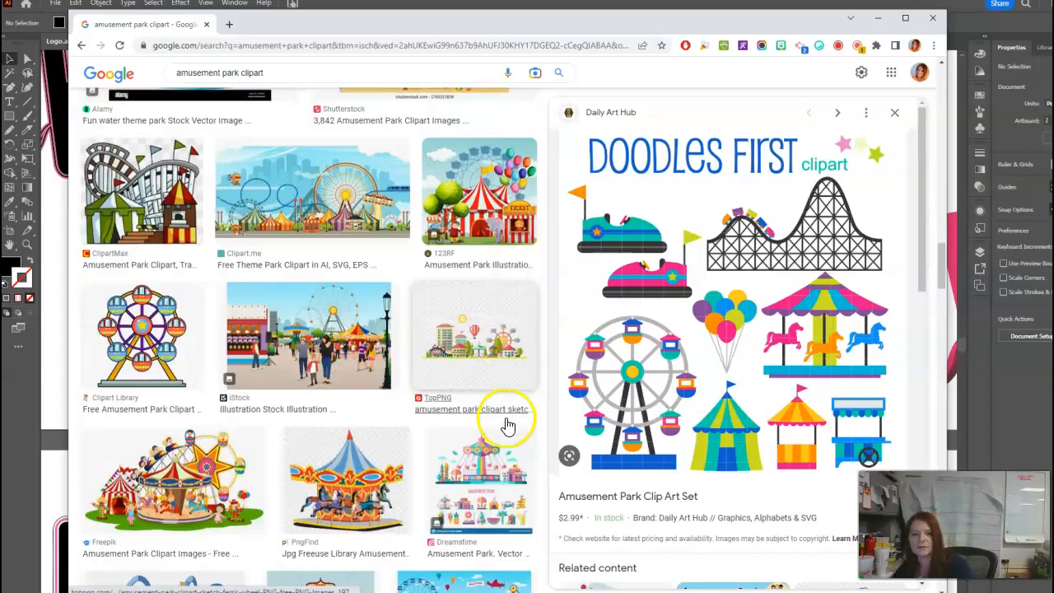
scroll(508, 426, down, 2)
click(142, 161)
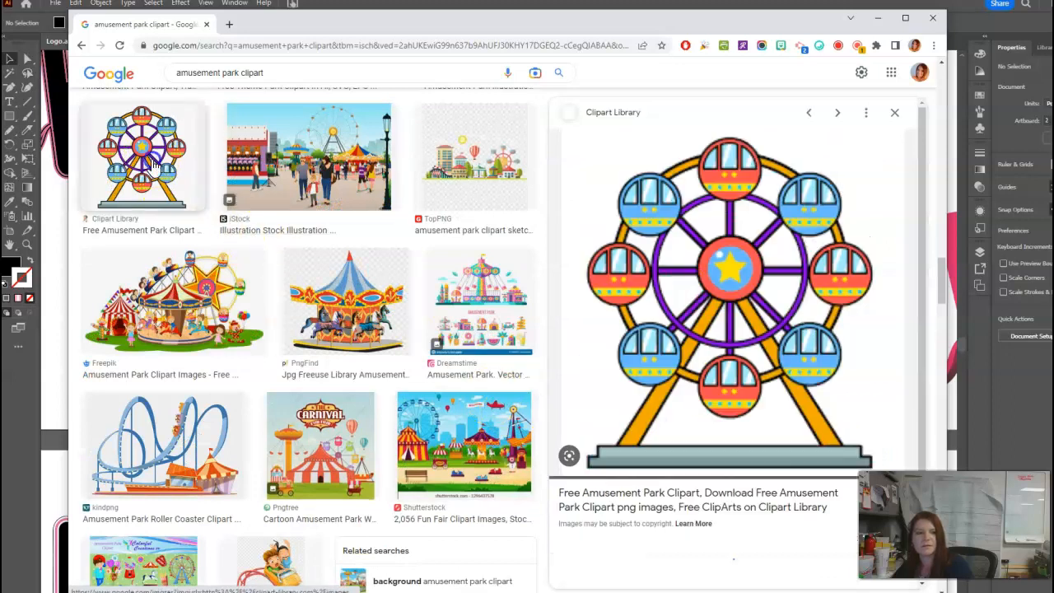
right_click(732, 250)
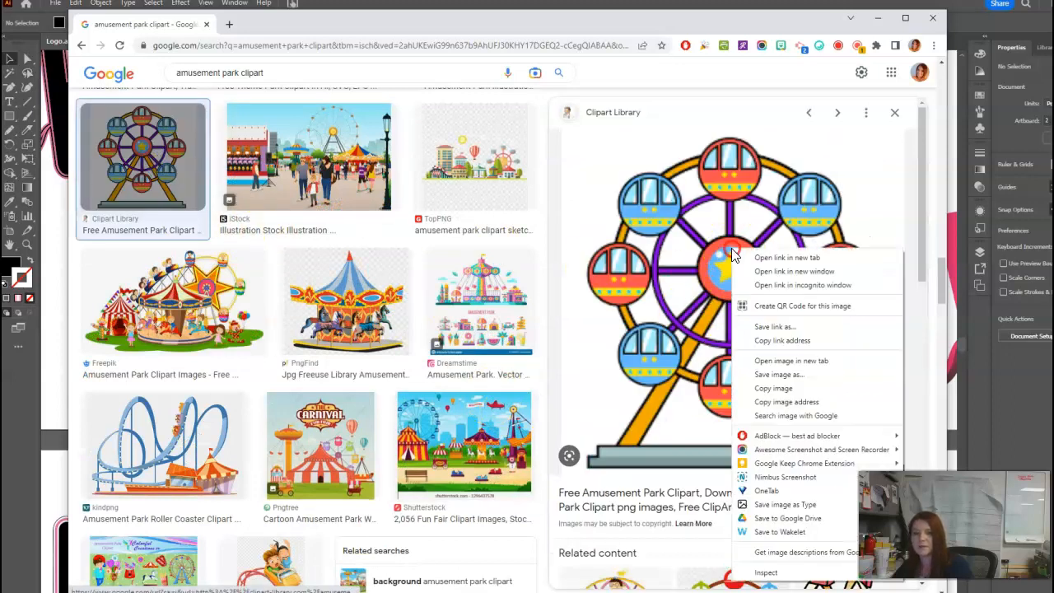
click(774, 388)
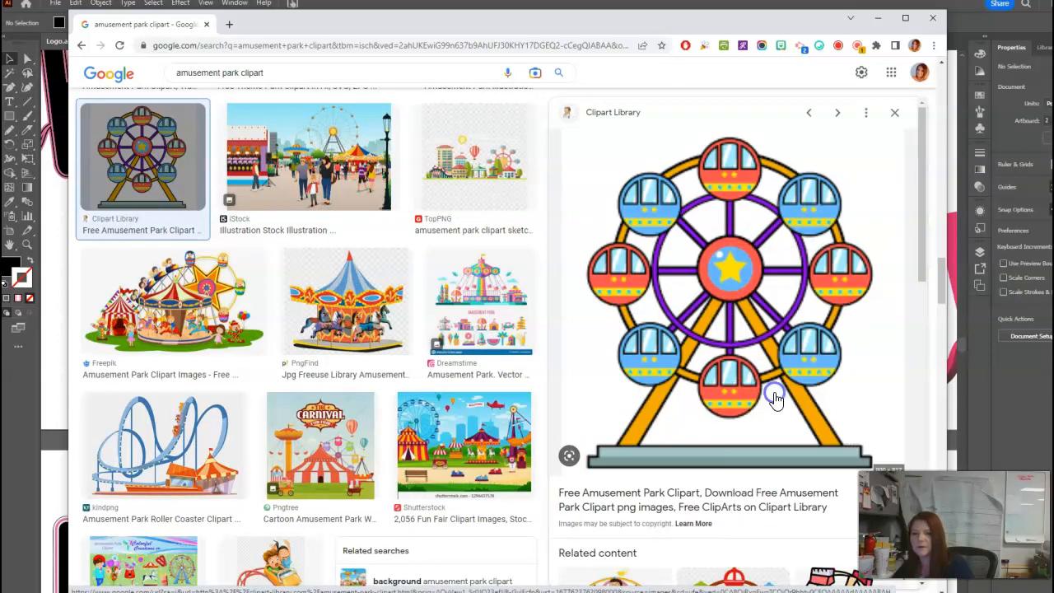
Return to Illustrator and paste the ferris wheel picture onto the empty canvas beside the logo artboards.
click(982, 27)
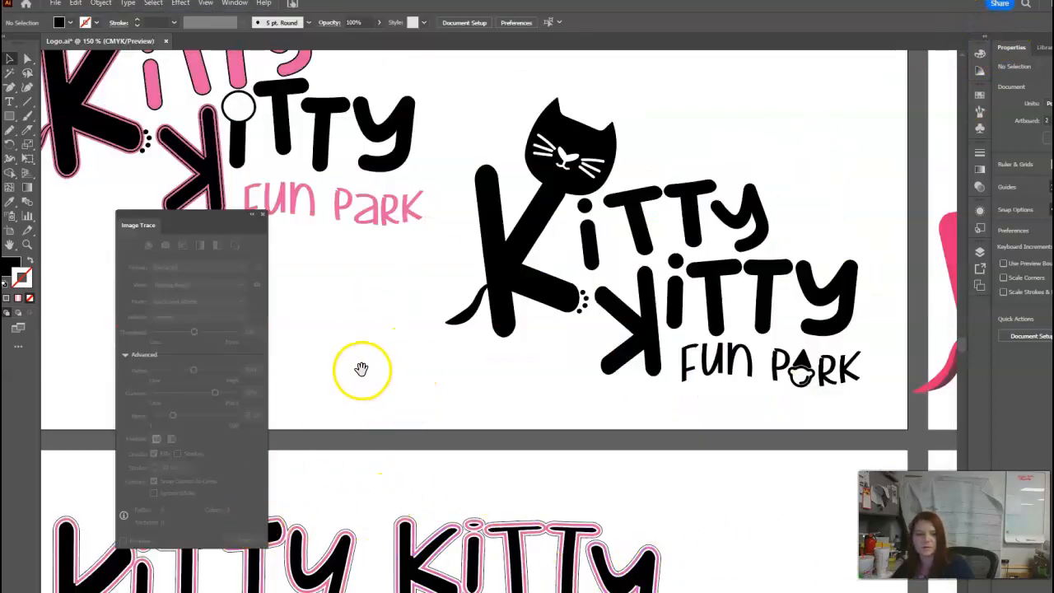
drag(353, 358, 625, 313)
drag(394, 340, 899, 363)
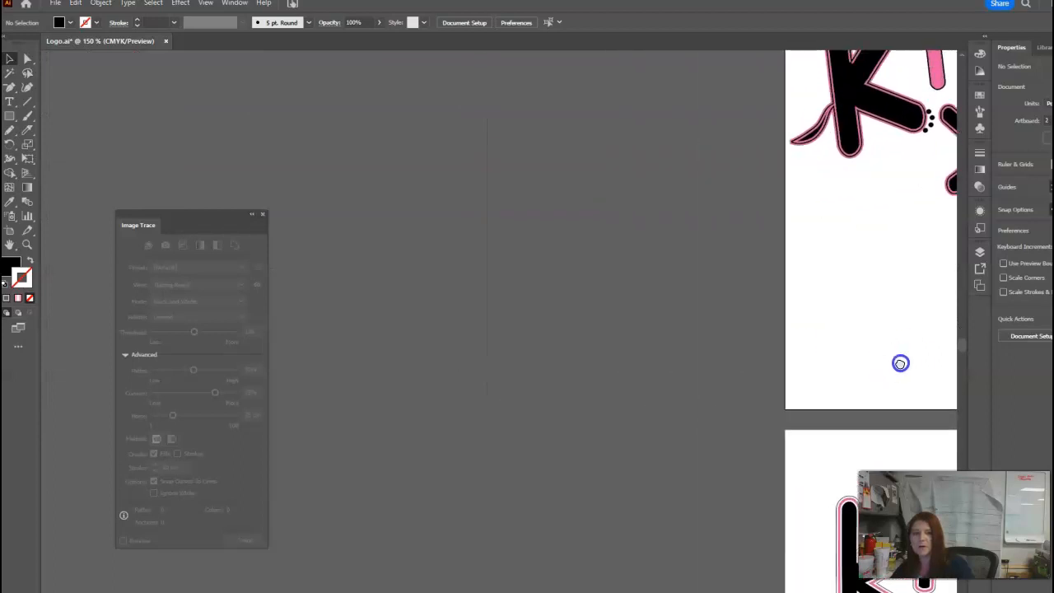
drag(559, 340, 580, 284)
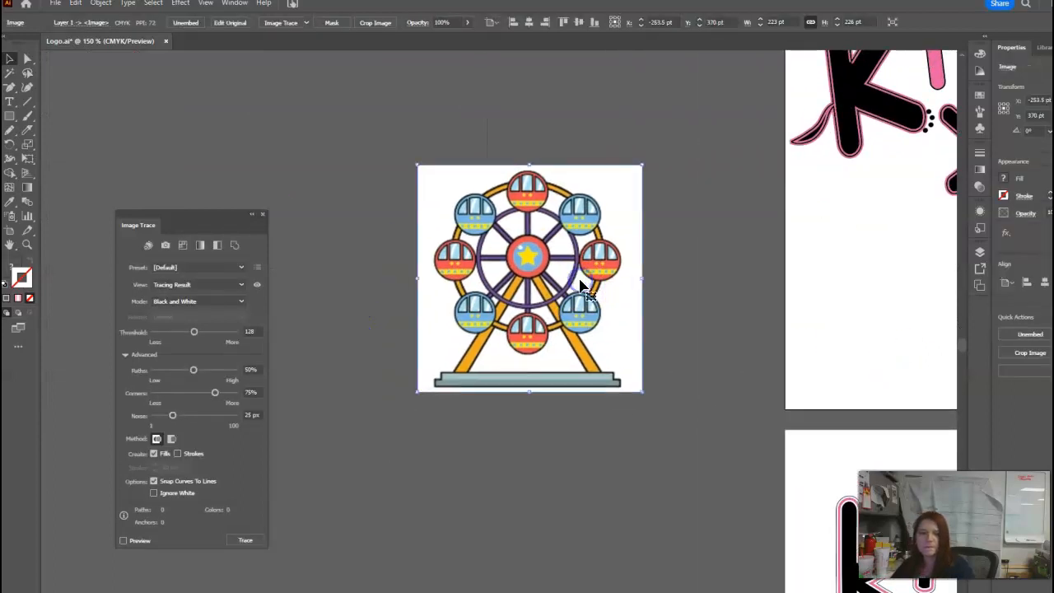
Try the 6 Colors and 16 Colors Image Trace presets on the ferris wheel picture.
click(306, 24)
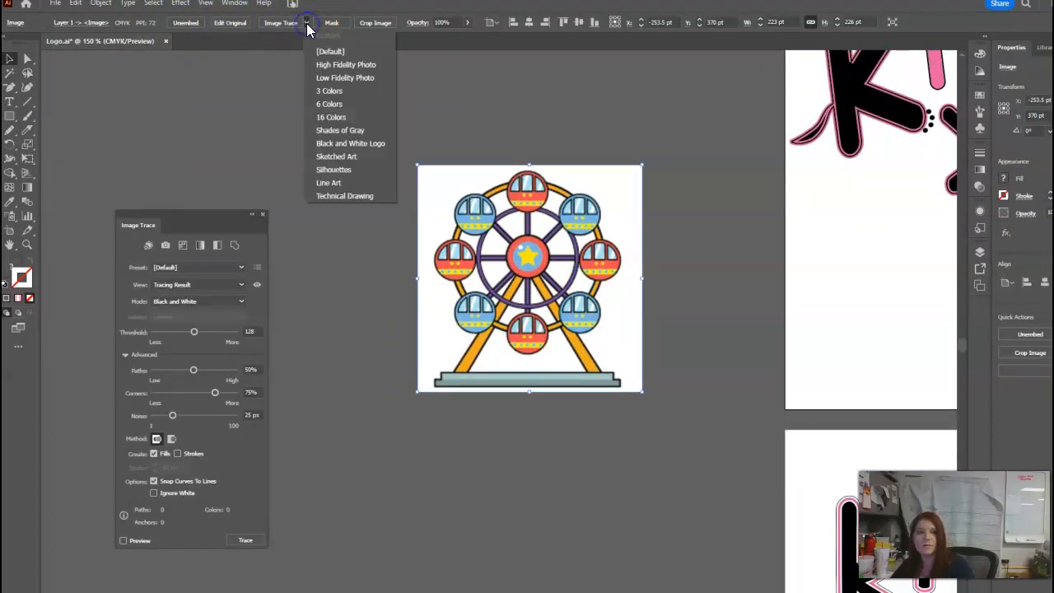
click(329, 105)
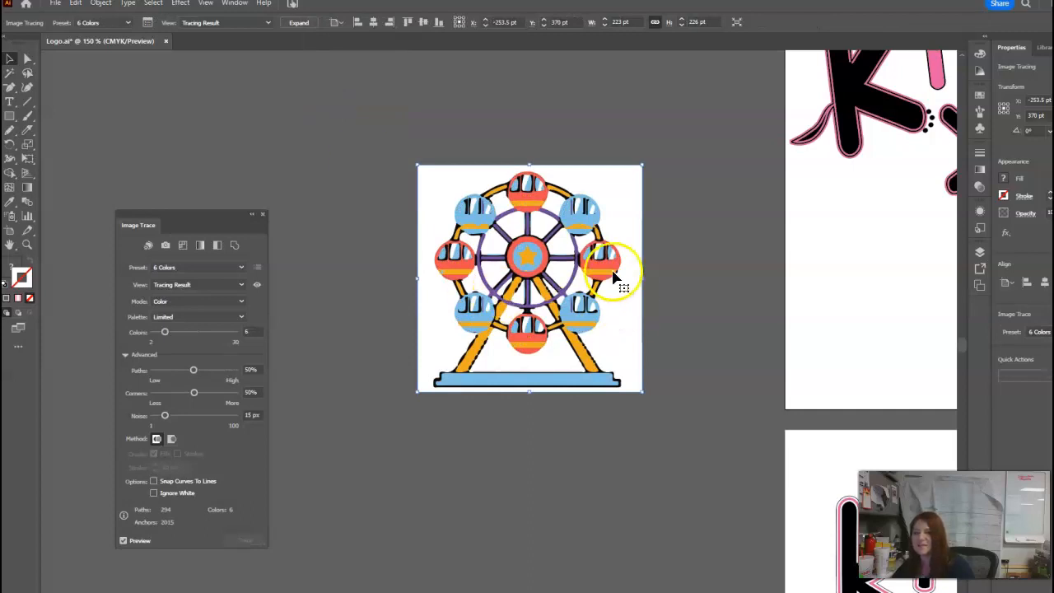
click(268, 25)
click(269, 25)
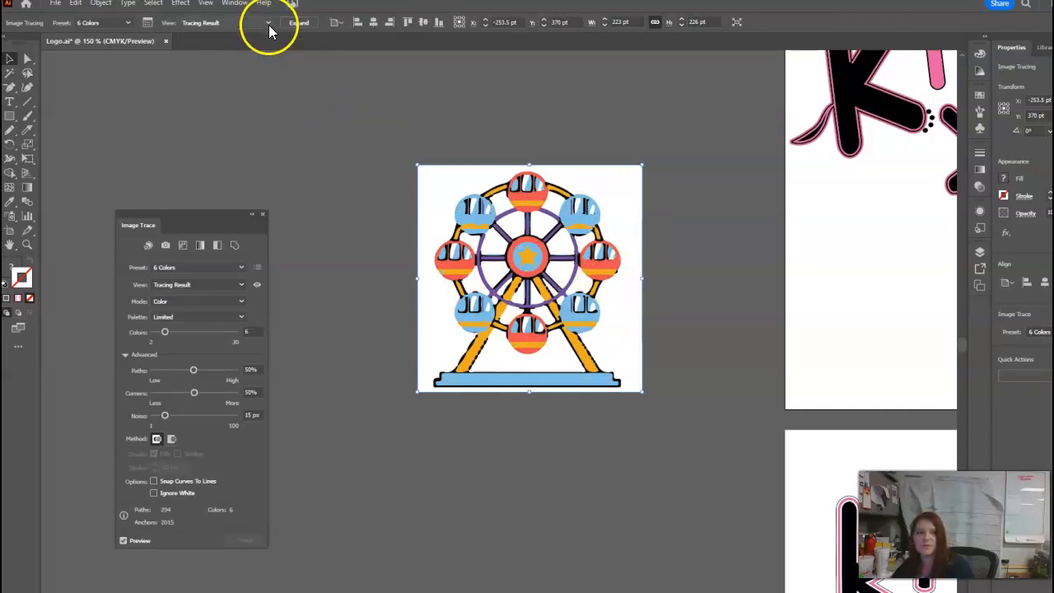
click(132, 24)
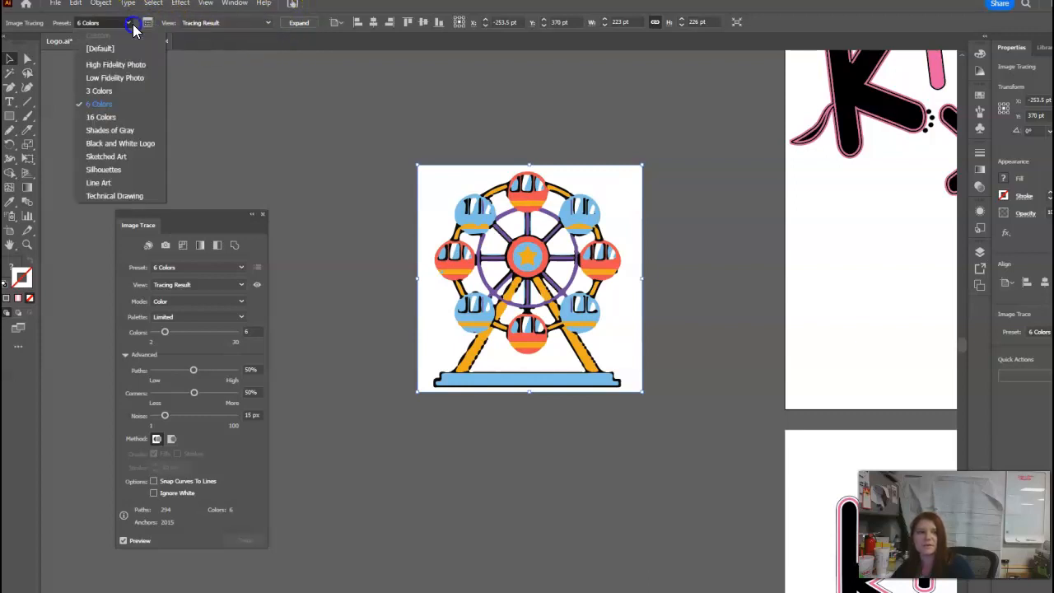
click(124, 117)
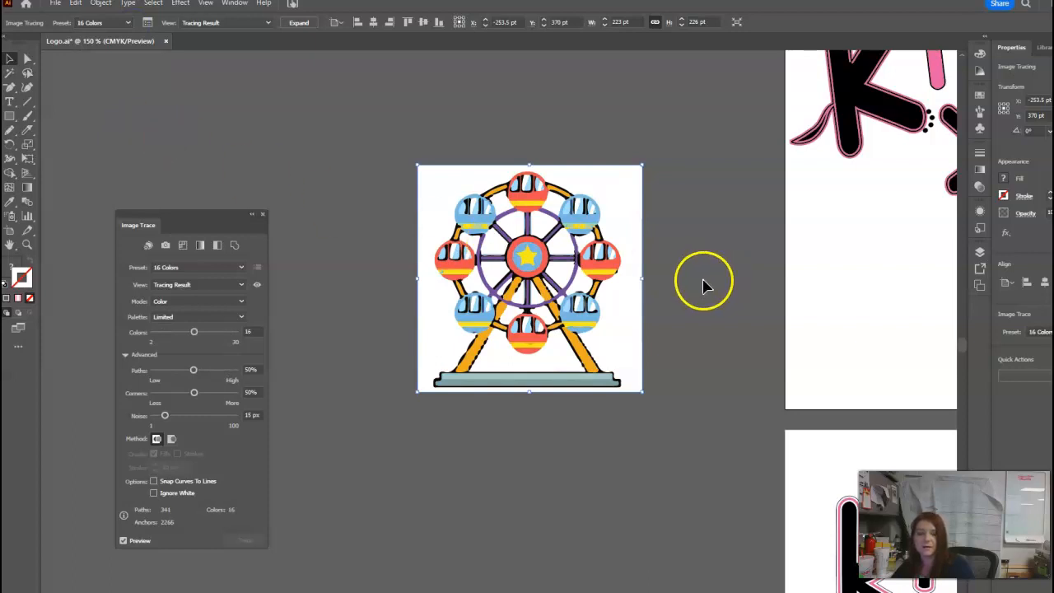
Trace the ferris wheel with the Black and White Logo preset, set the threshold to 237, and expand it.
click(129, 24)
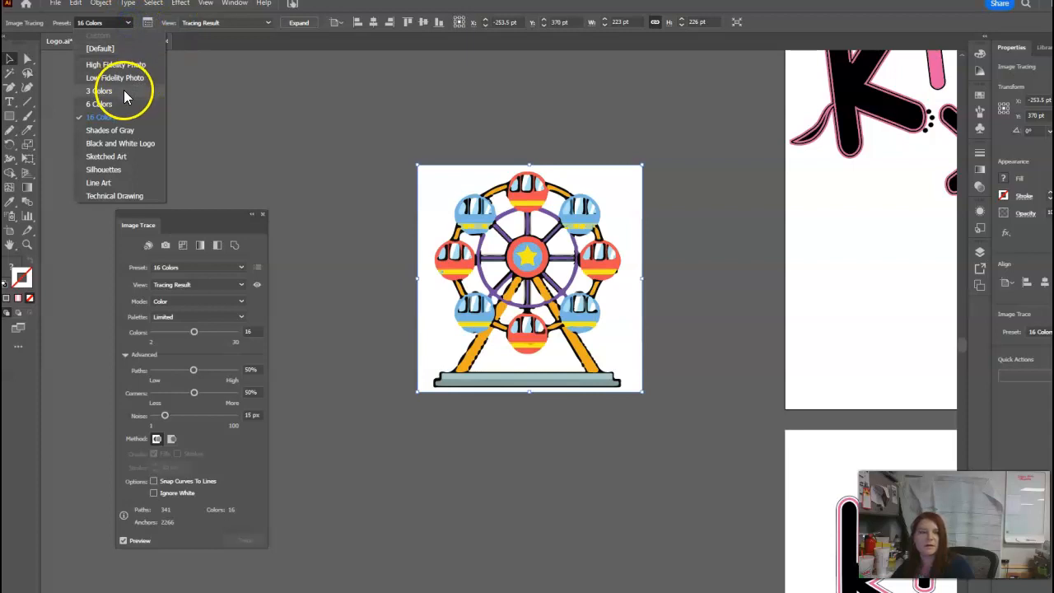
click(131, 142)
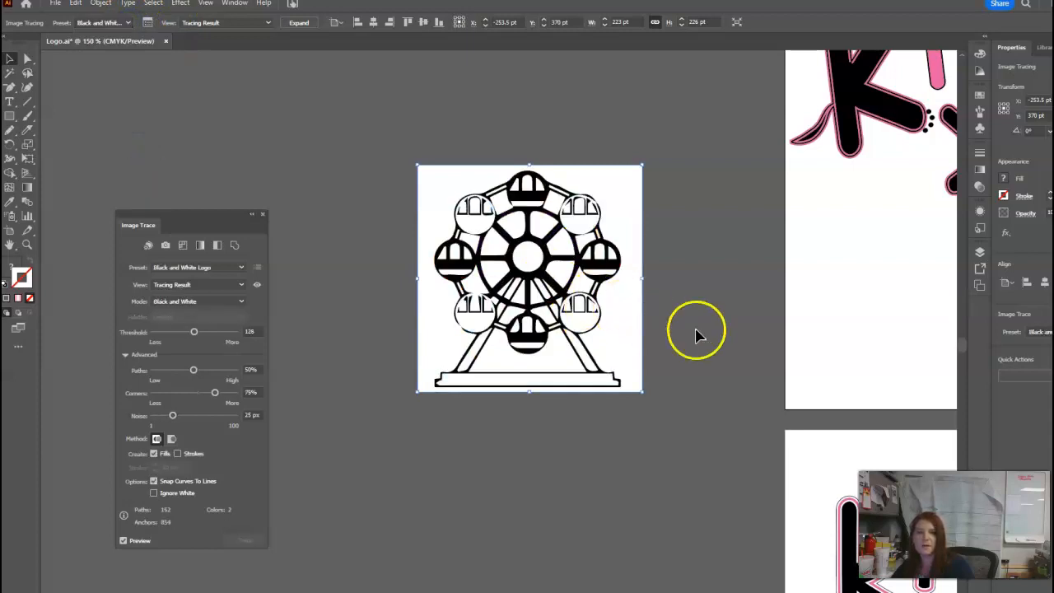
click(502, 298)
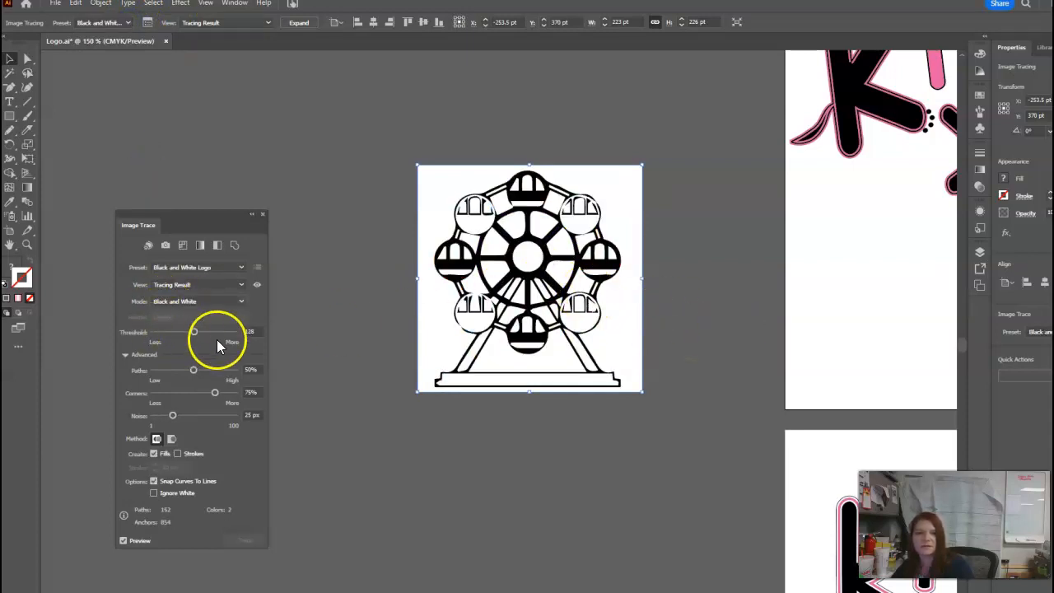
drag(194, 332, 231, 338)
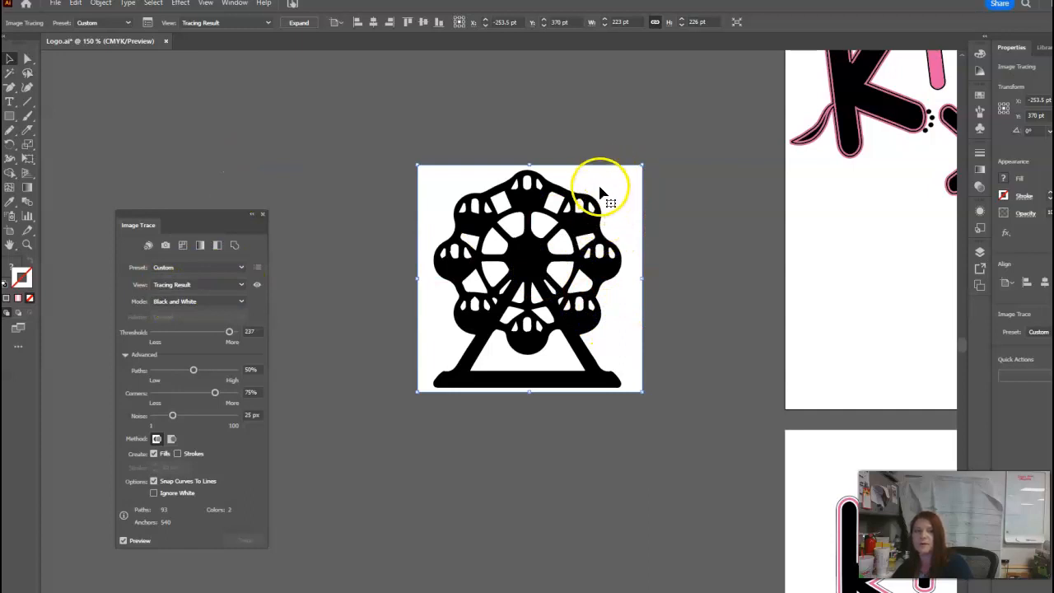
click(298, 24)
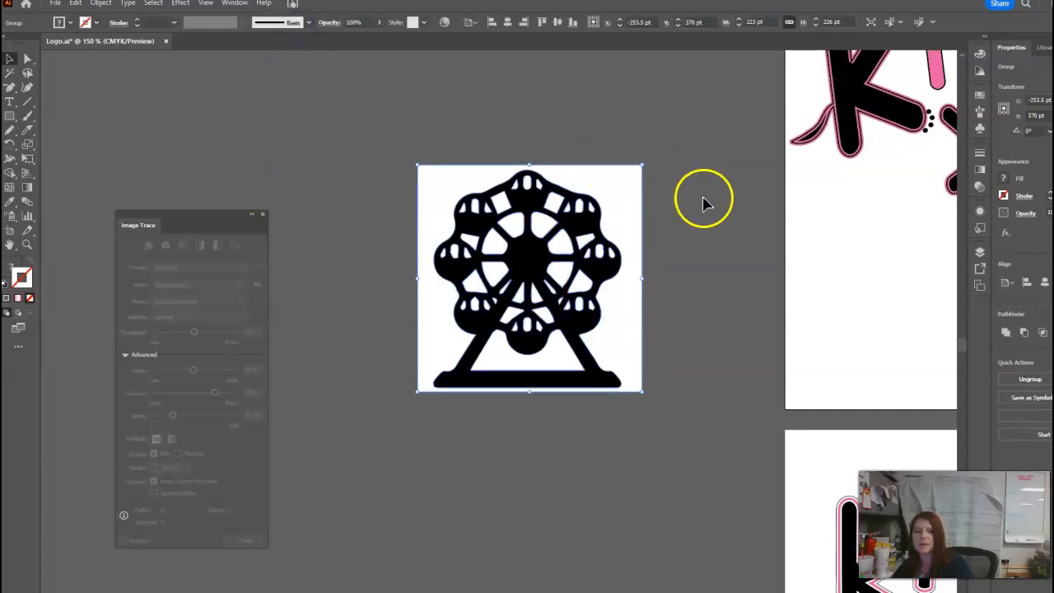
Ungroup the expanded ferris wheel and delete its white background shape.
right_click(617, 210)
click(681, 366)
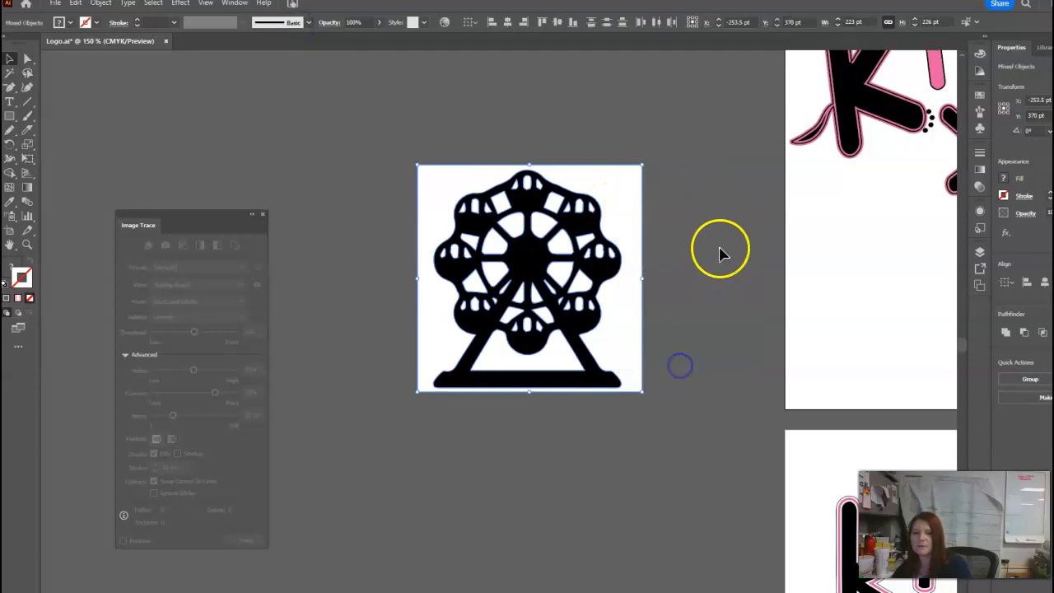
click(716, 249)
click(622, 211)
key(Delete)
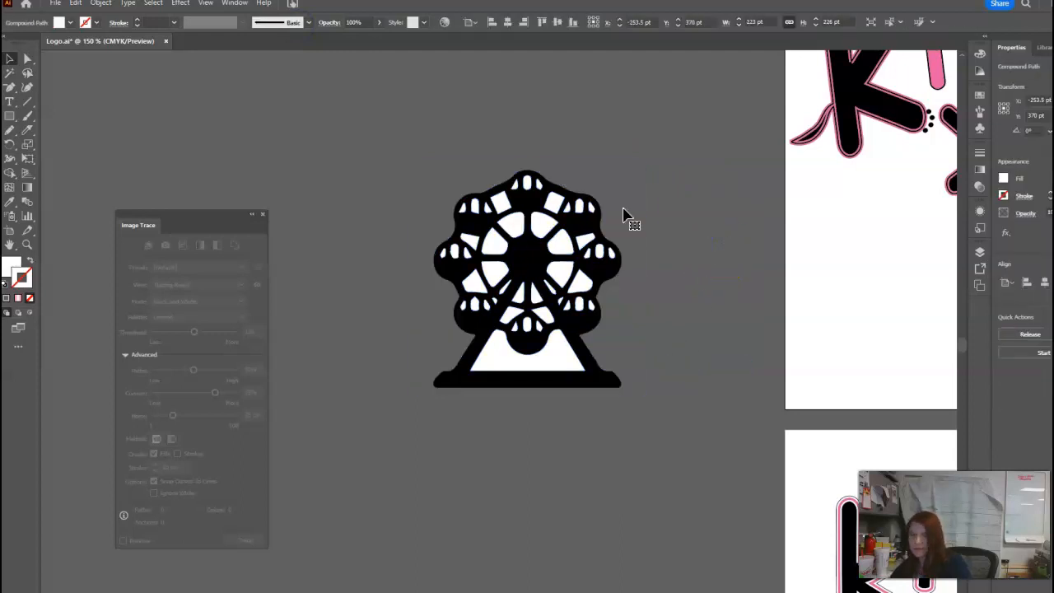
Delete the white shapes between the ferris wheel's spokes and inside its upper rim and lower centre.
click(513, 231)
key(Delete)
click(501, 204)
key(Delete)
click(493, 244)
key(Delete)
click(546, 223)
key(Delete)
click(559, 247)
click(562, 277)
key(Delete)
click(535, 294)
key(Delete)
click(517, 295)
key(Delete)
click(509, 316)
key(Delete)
click(544, 314)
key(Delete)
click(675, 313)
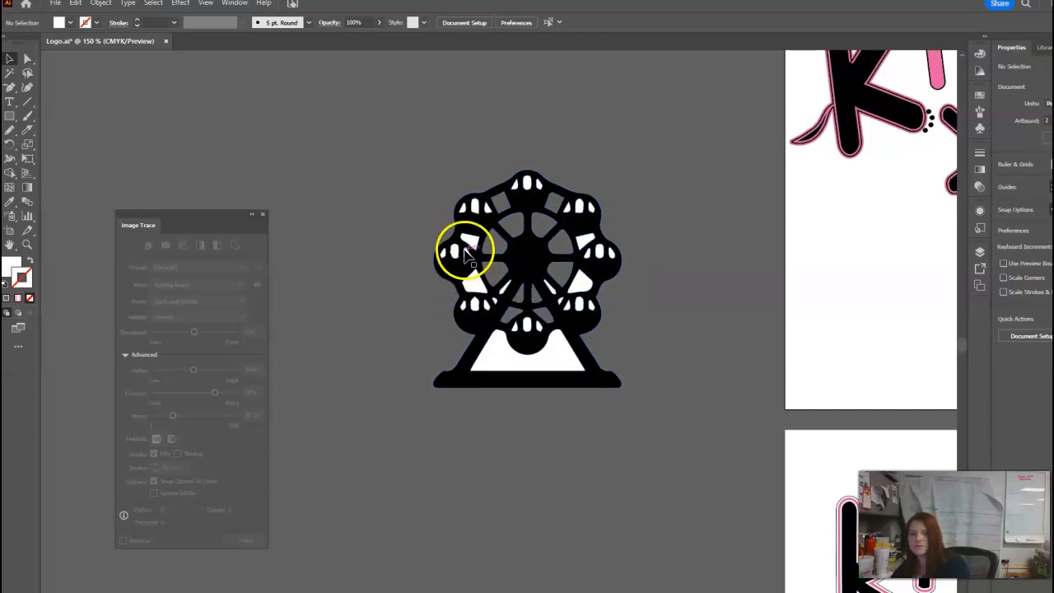
Delete the remaining white gaps beside the side cabins and the large white area between the ferris wheel's legs.
click(471, 273)
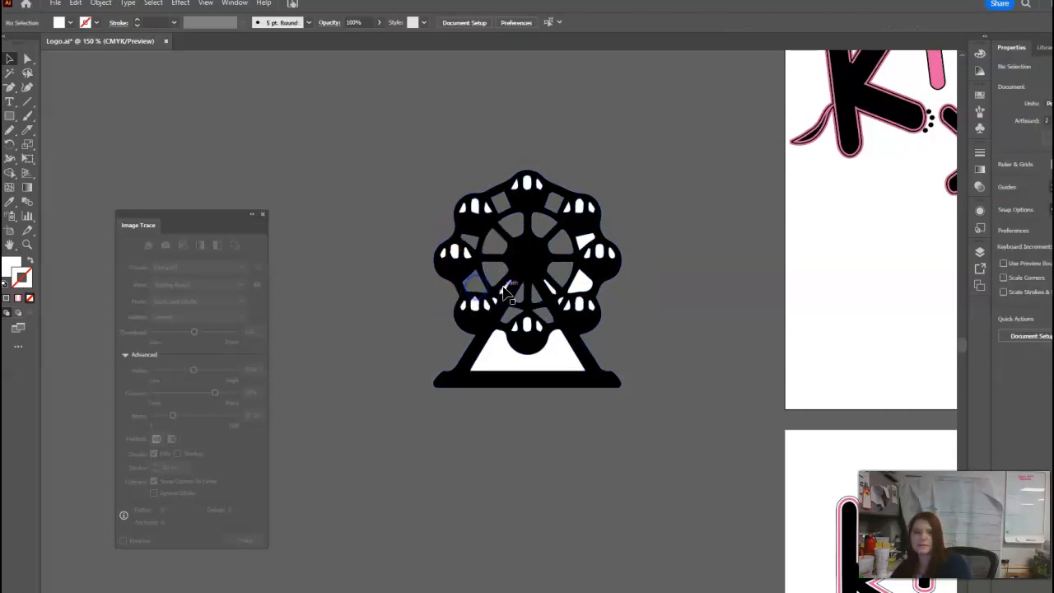
click(582, 288)
key(Delete)
click(584, 242)
key(Delete)
click(561, 353)
key(Delete)
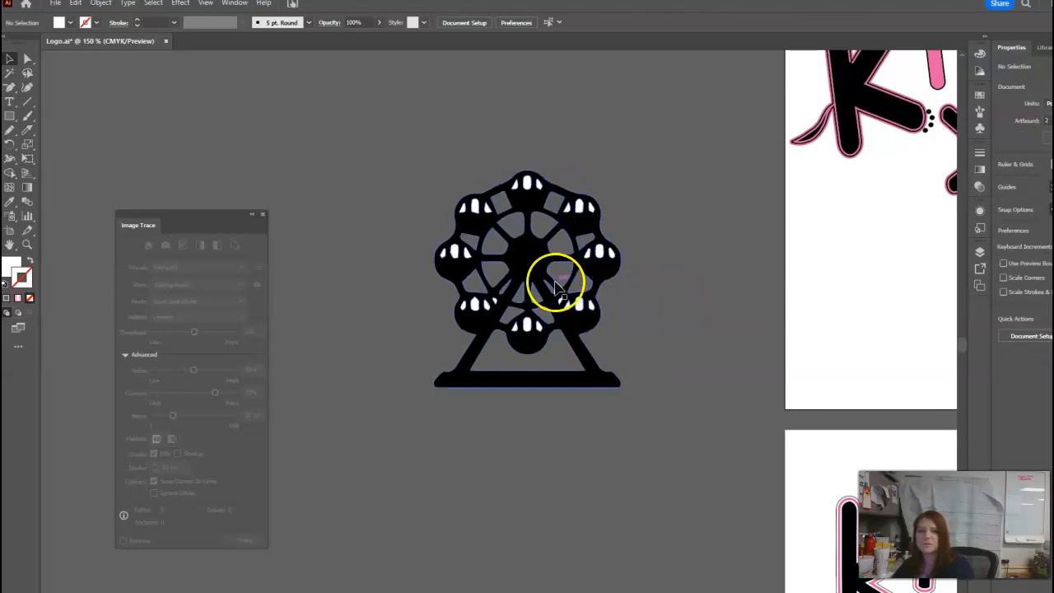
Examine the black ferris wheel compound path and its anchor points with the Direct Selection tool.
click(558, 285)
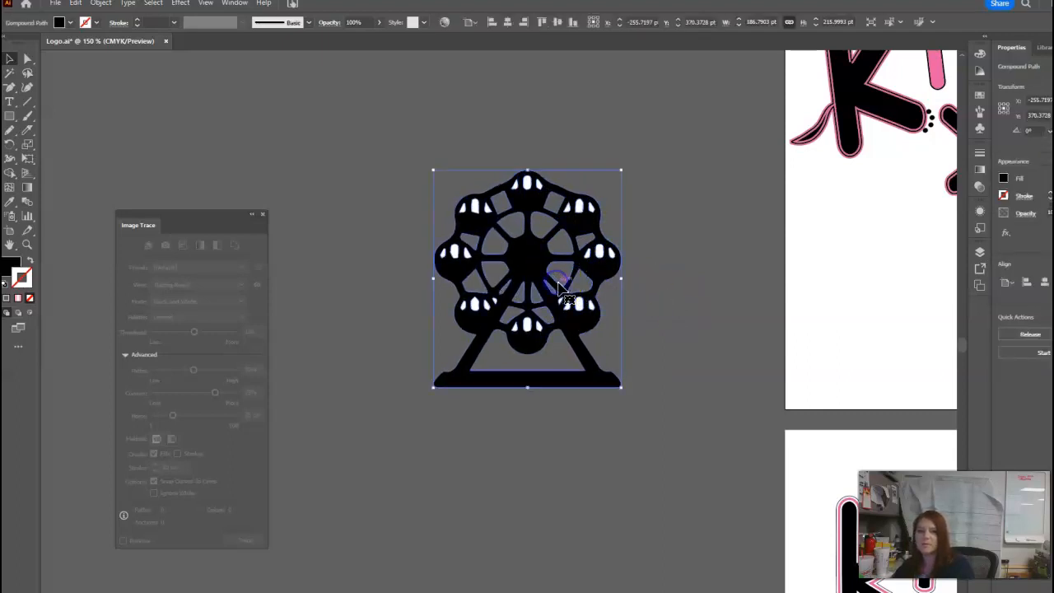
click(646, 217)
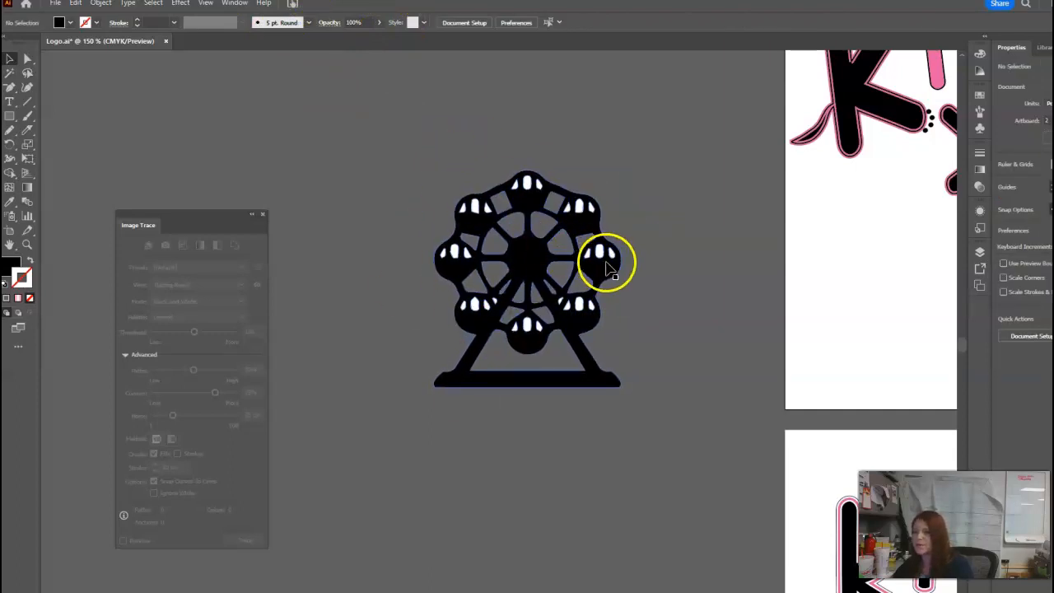
click(28, 59)
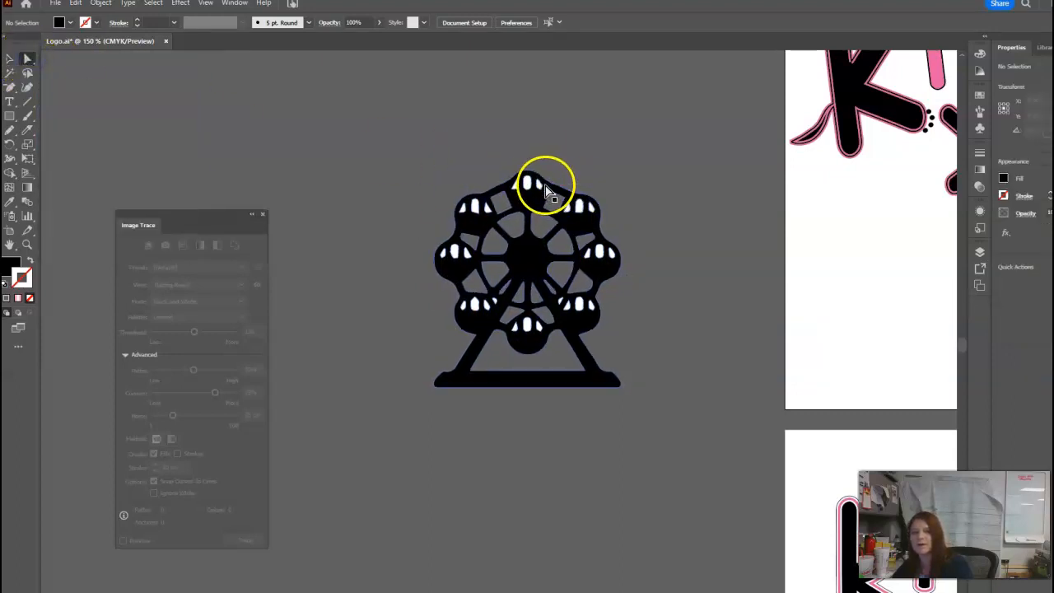
click(572, 196)
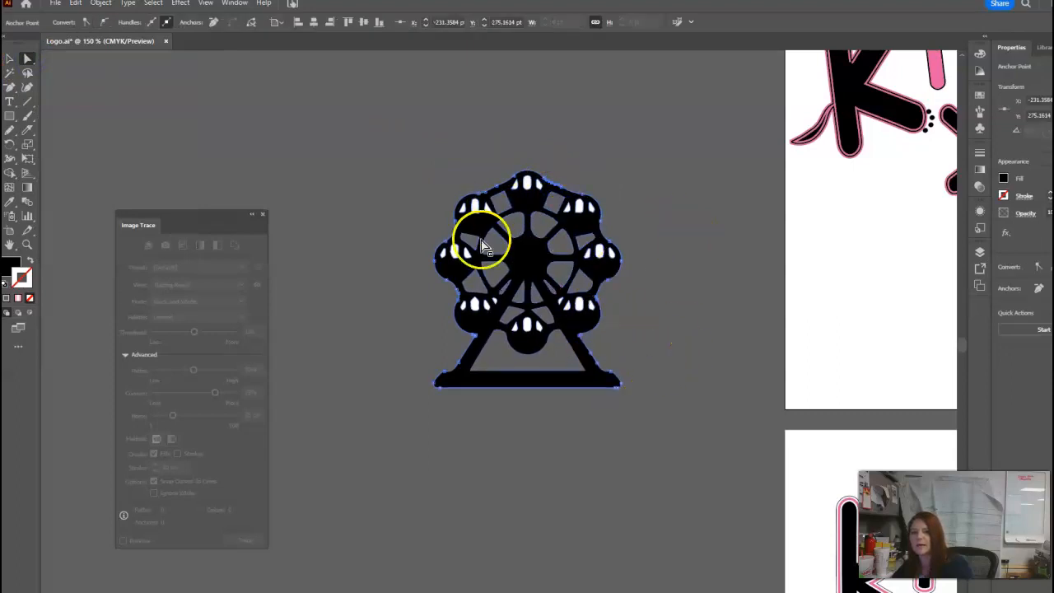
click(522, 259)
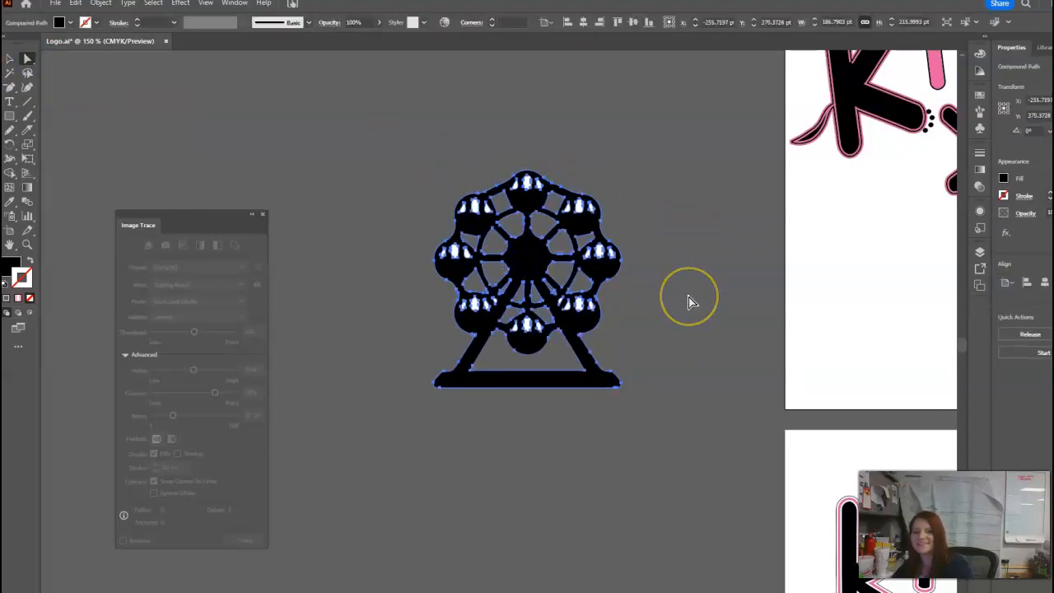